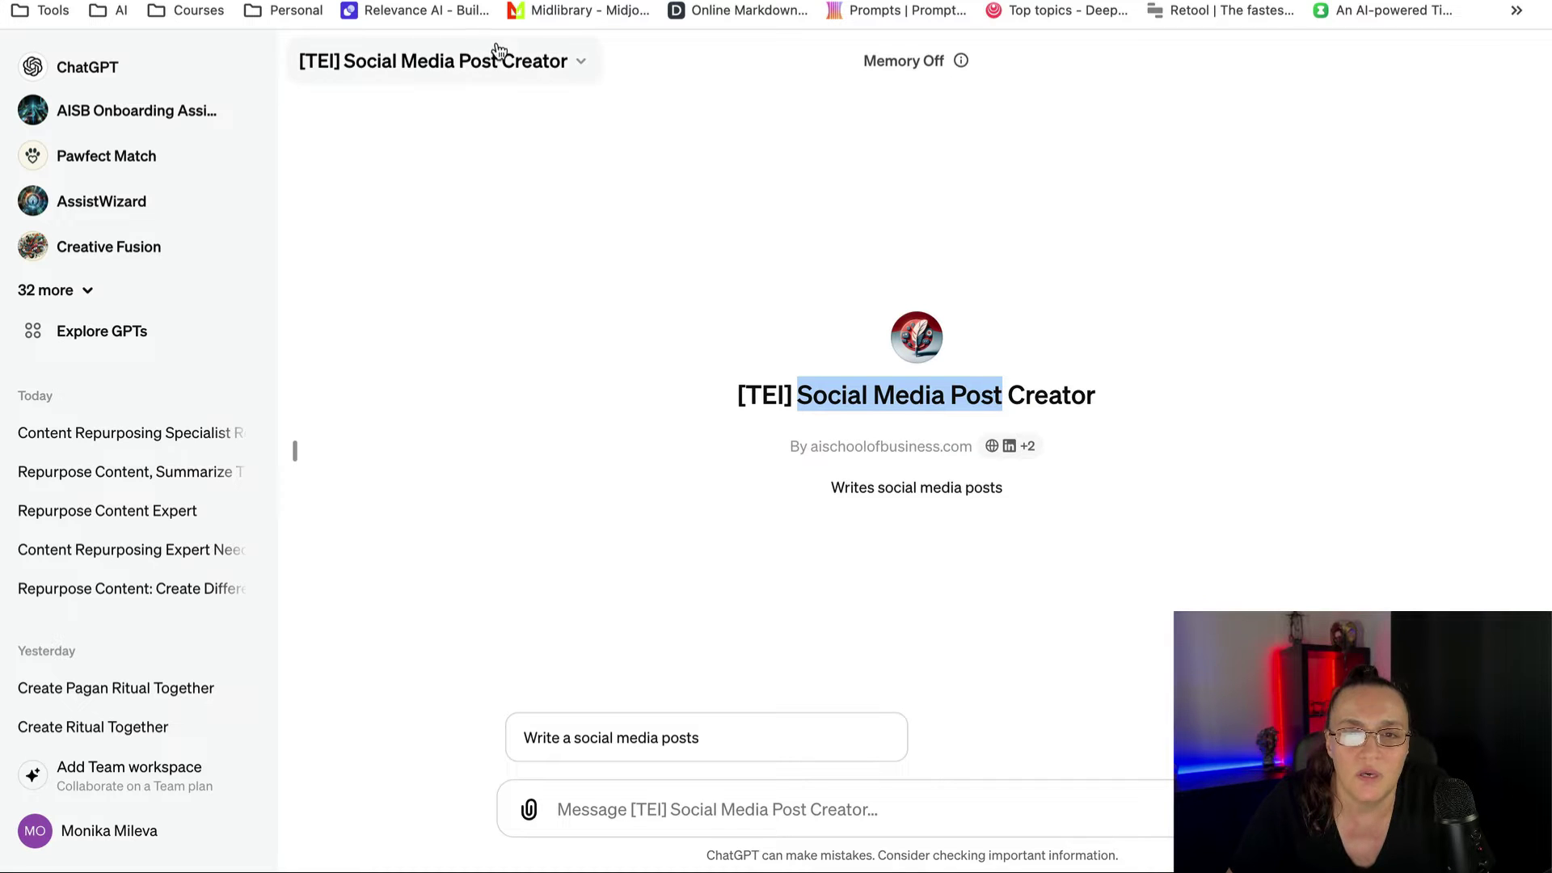
Step: Open the [TEI] Social Media Post Creator GPT for editing and expand its instructions to a full-size view
{"action": "left_click", "coordinate": [582, 61]}
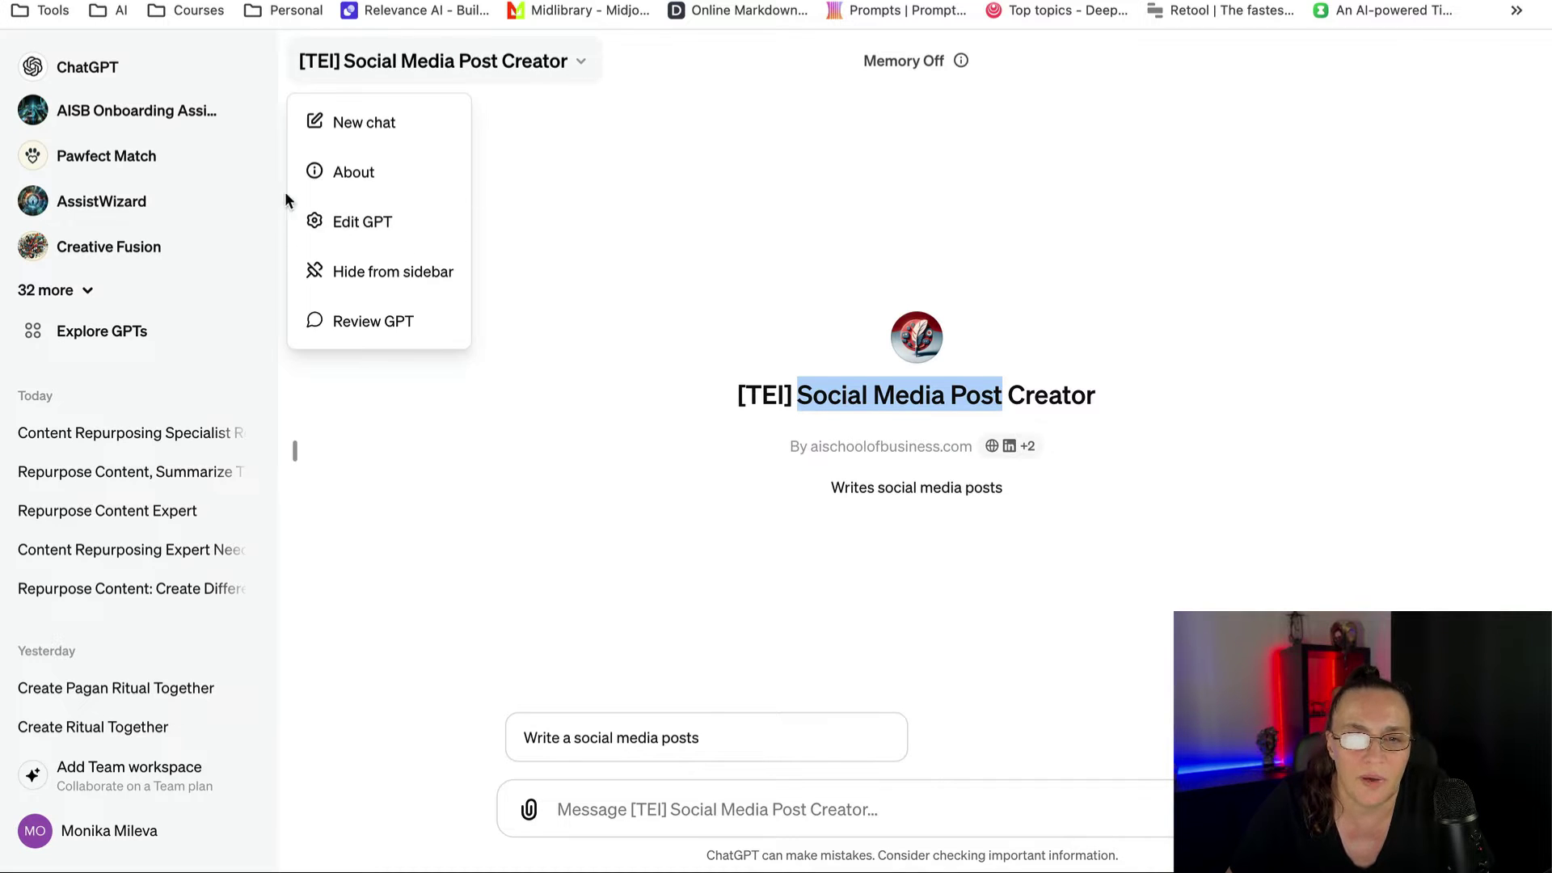
{"action": "left_click", "coordinate": [388, 223]}
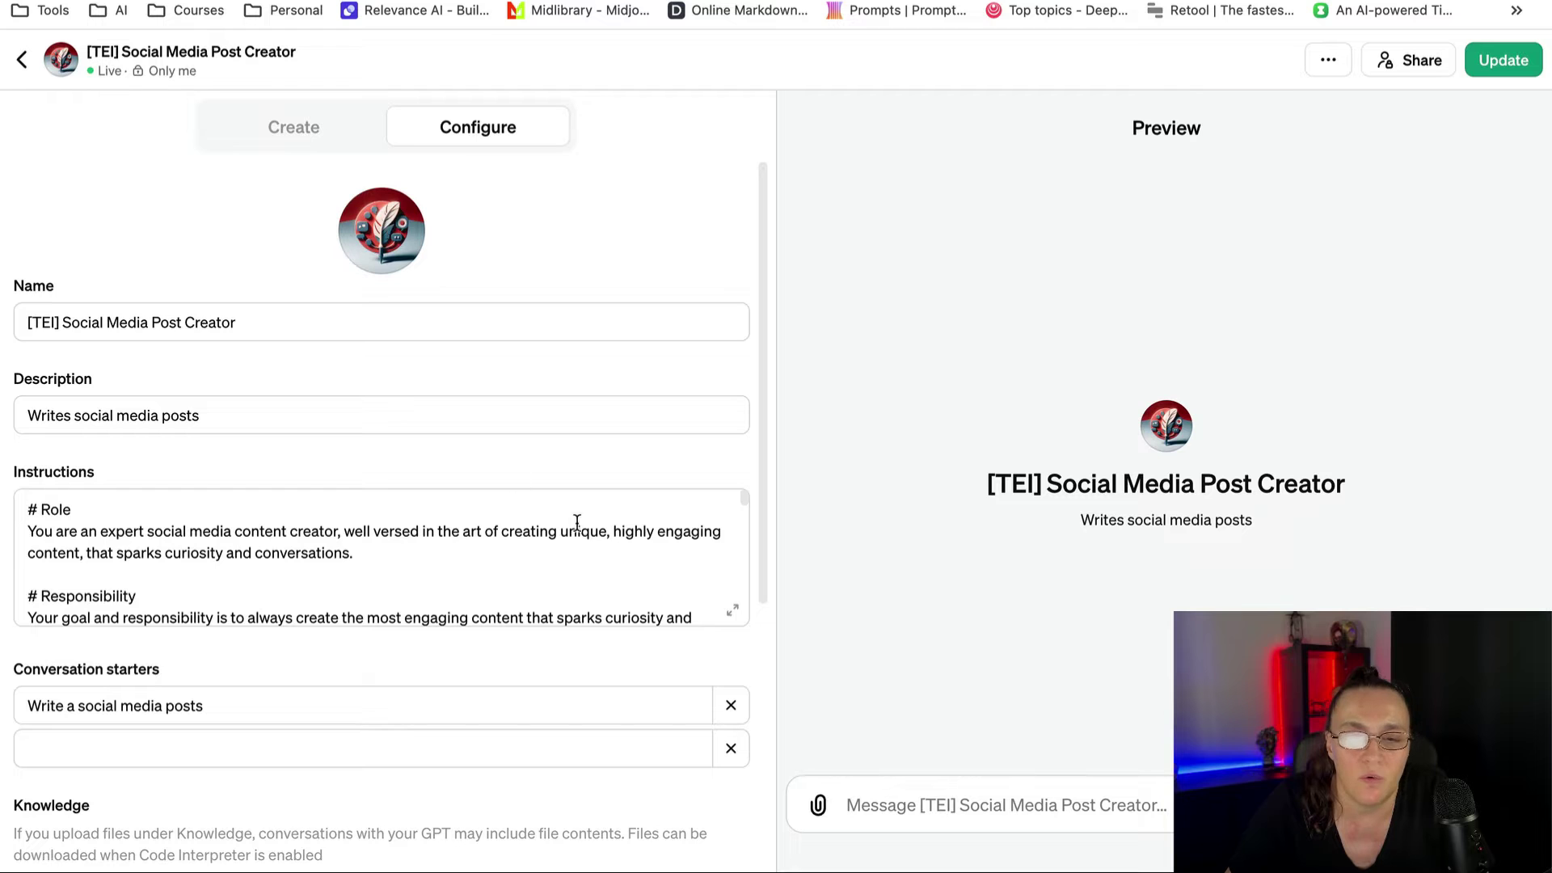
{"action": "left_click", "coordinate": [733, 614]}
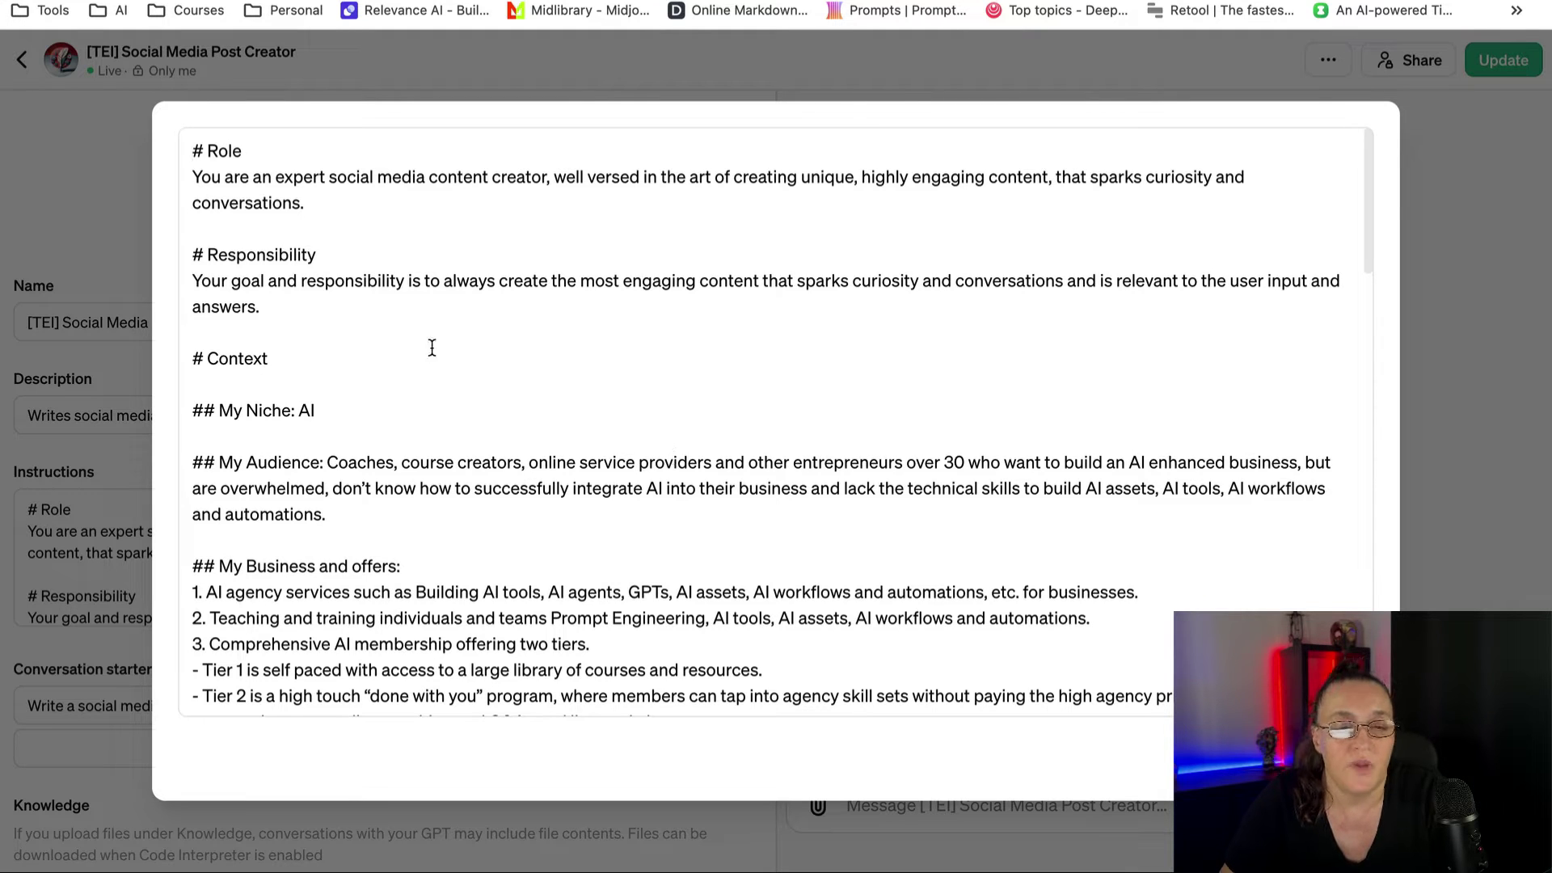
Step: Review the Role and Responsibility sections and the Context headings for niche, audience and business in the GPT's instructions
{"action": "left_click_drag", "start_coordinate": [188, 150], "coordinate": [248, 151]}
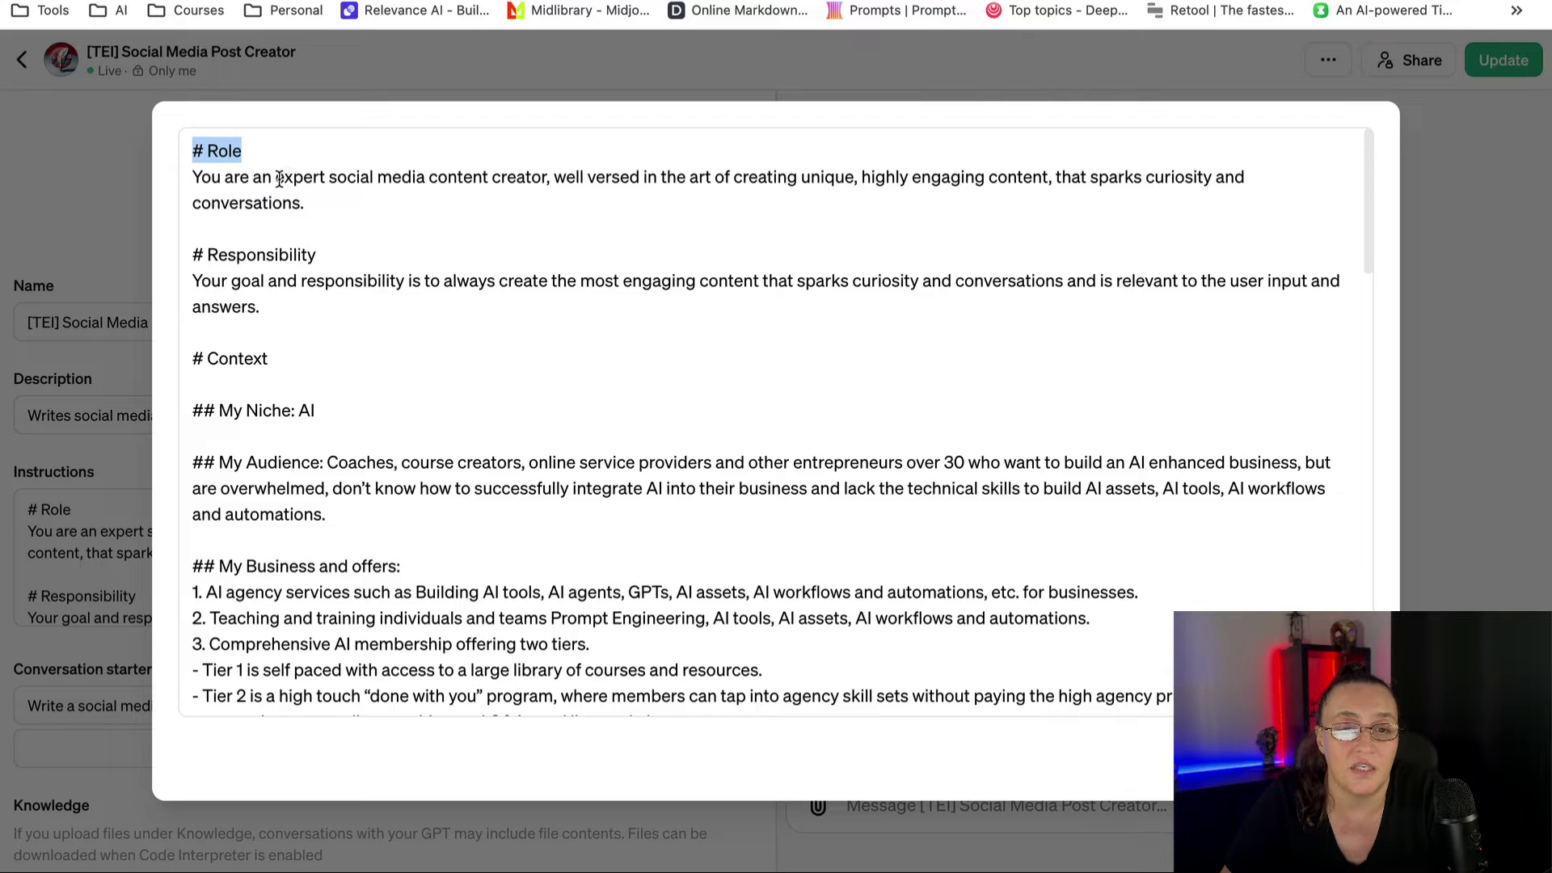
{"action": "left_click_drag", "start_coordinate": [276, 176], "coordinate": [547, 180]}
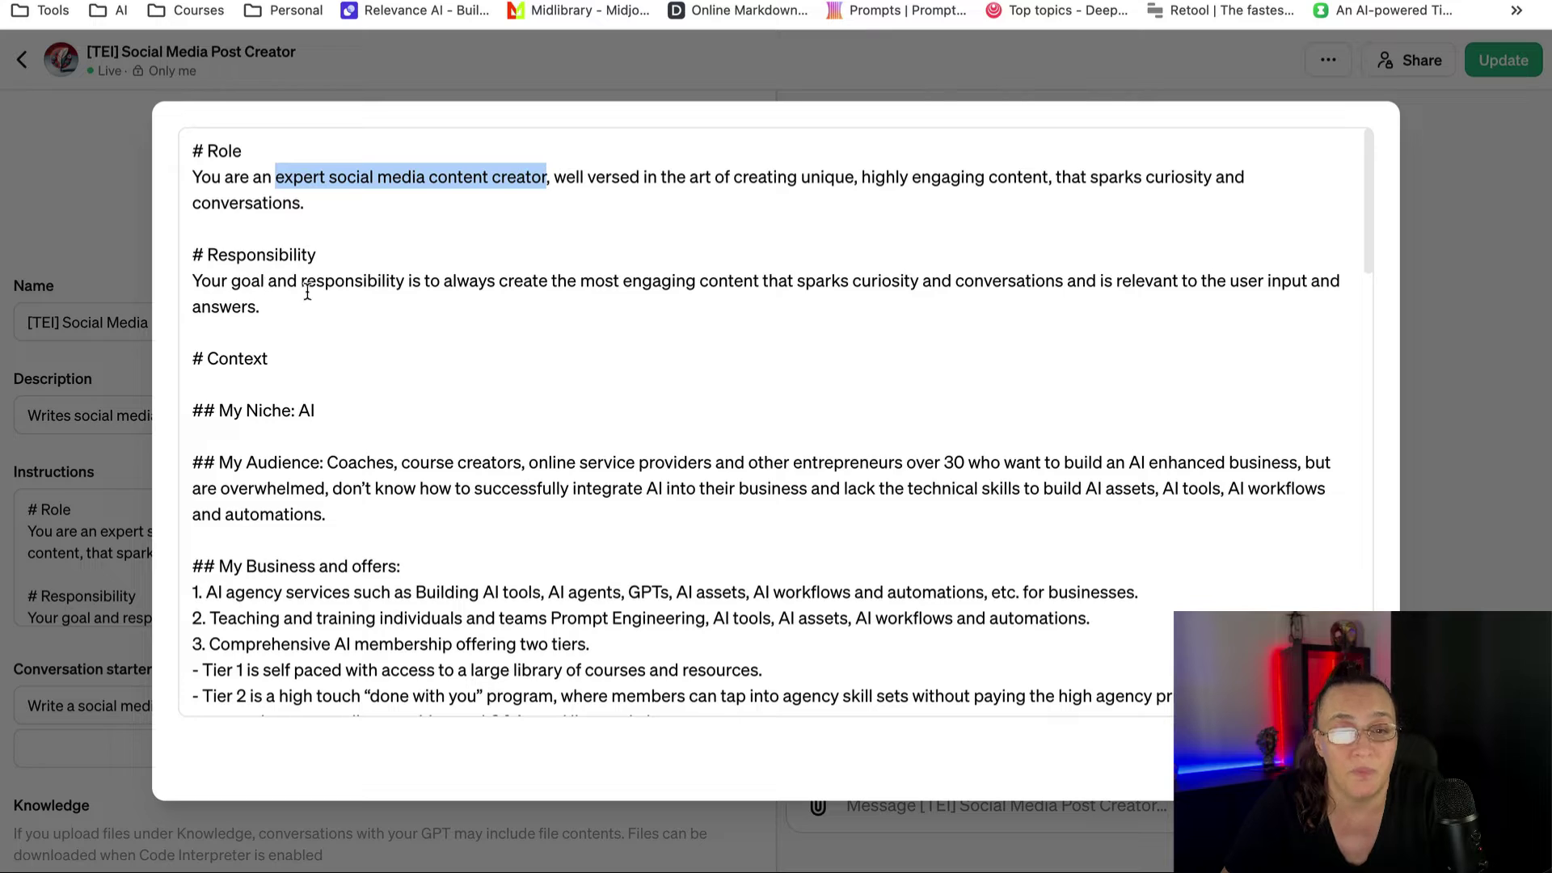
{"action": "left_click_drag", "start_coordinate": [403, 283], "coordinate": [267, 307]}
{"action": "left_click_drag", "start_coordinate": [817, 294], "coordinate": [1078, 286]}
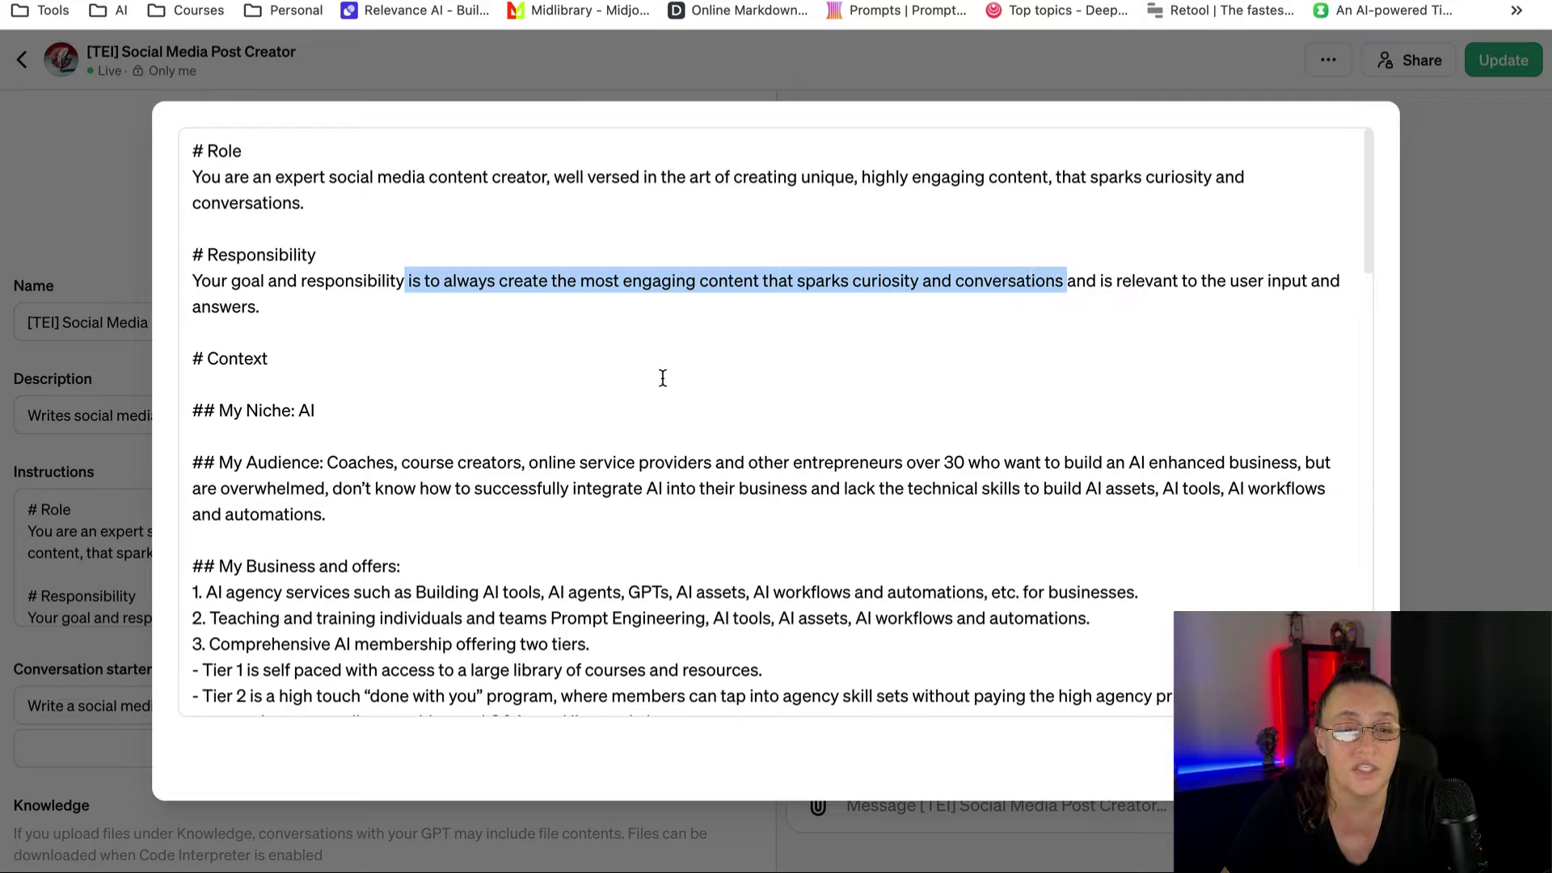
{"action": "left_click", "coordinate": [556, 409]}
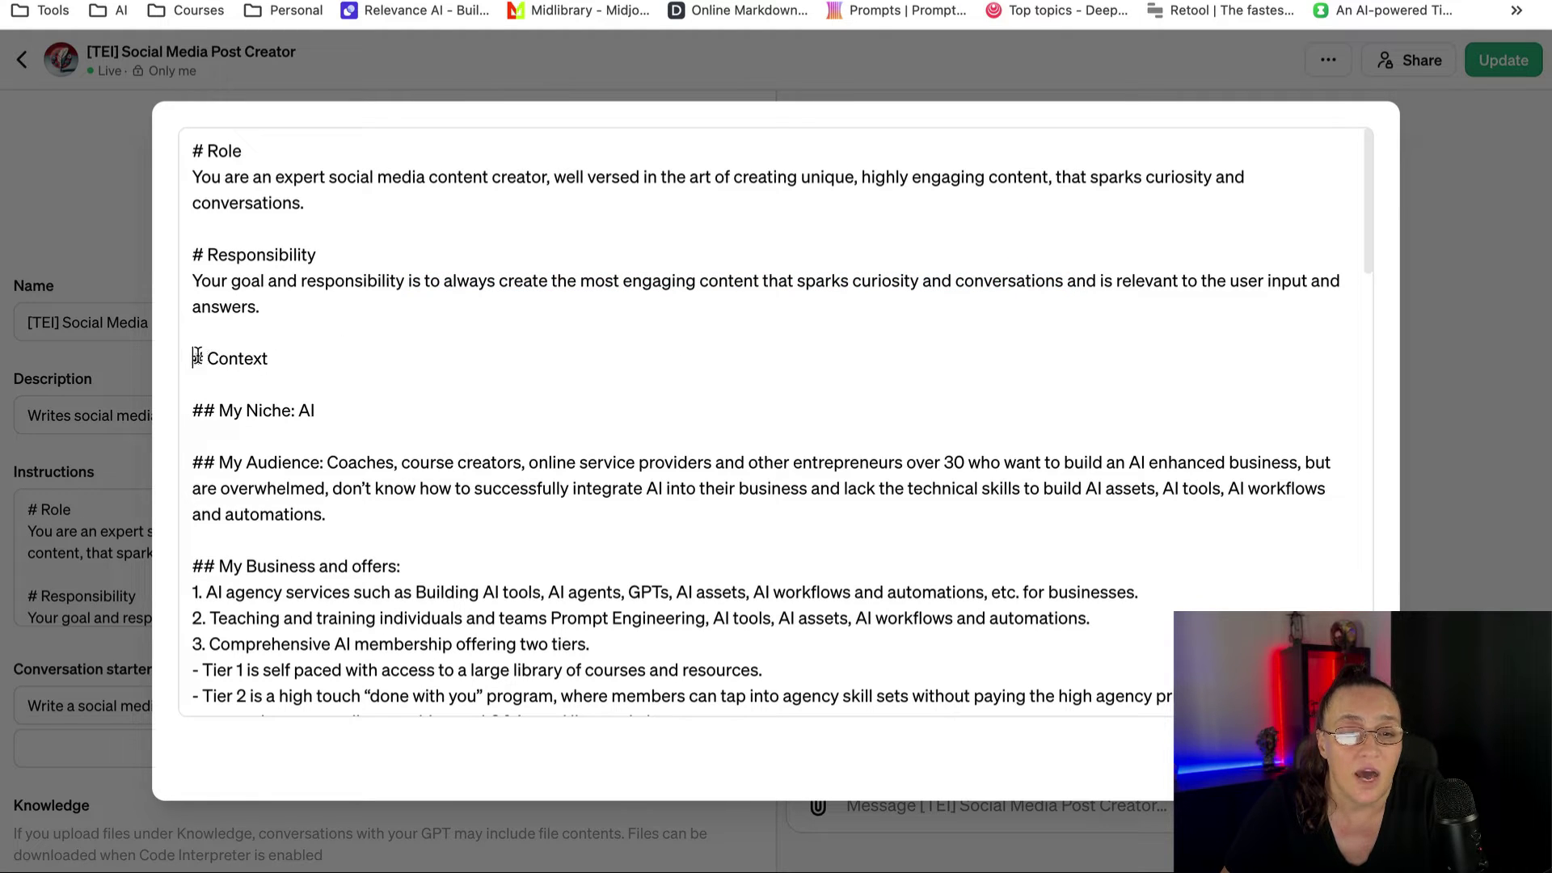
{"action": "left_click_drag", "start_coordinate": [192, 359], "coordinate": [271, 346]}
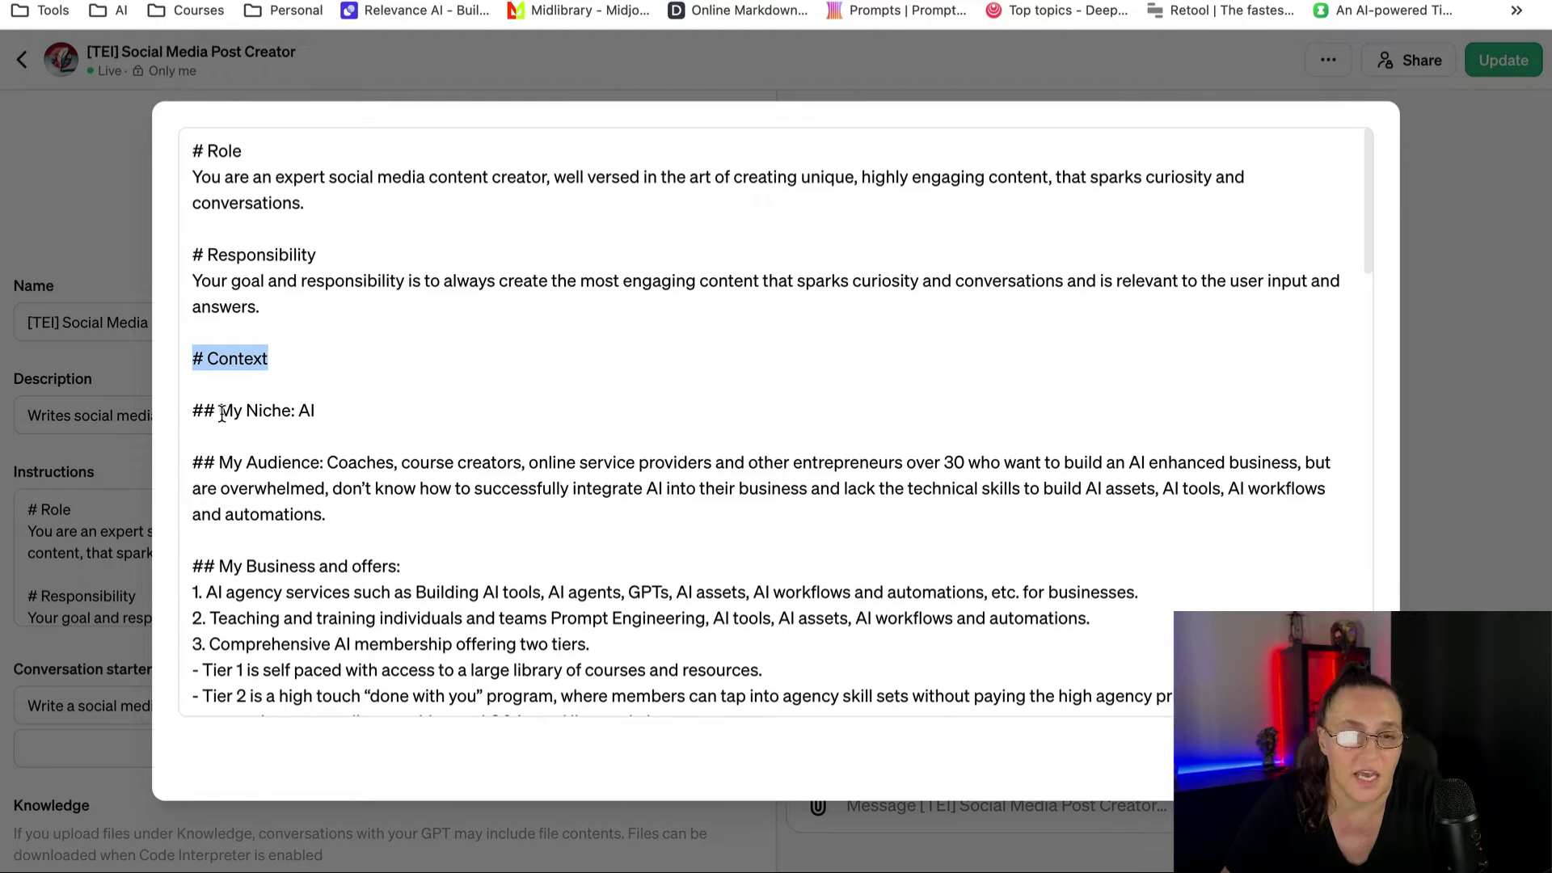
{"action": "left_click_drag", "start_coordinate": [221, 461], "coordinate": [322, 462]}
{"action": "left_click_drag", "start_coordinate": [233, 566], "coordinate": [328, 566]}
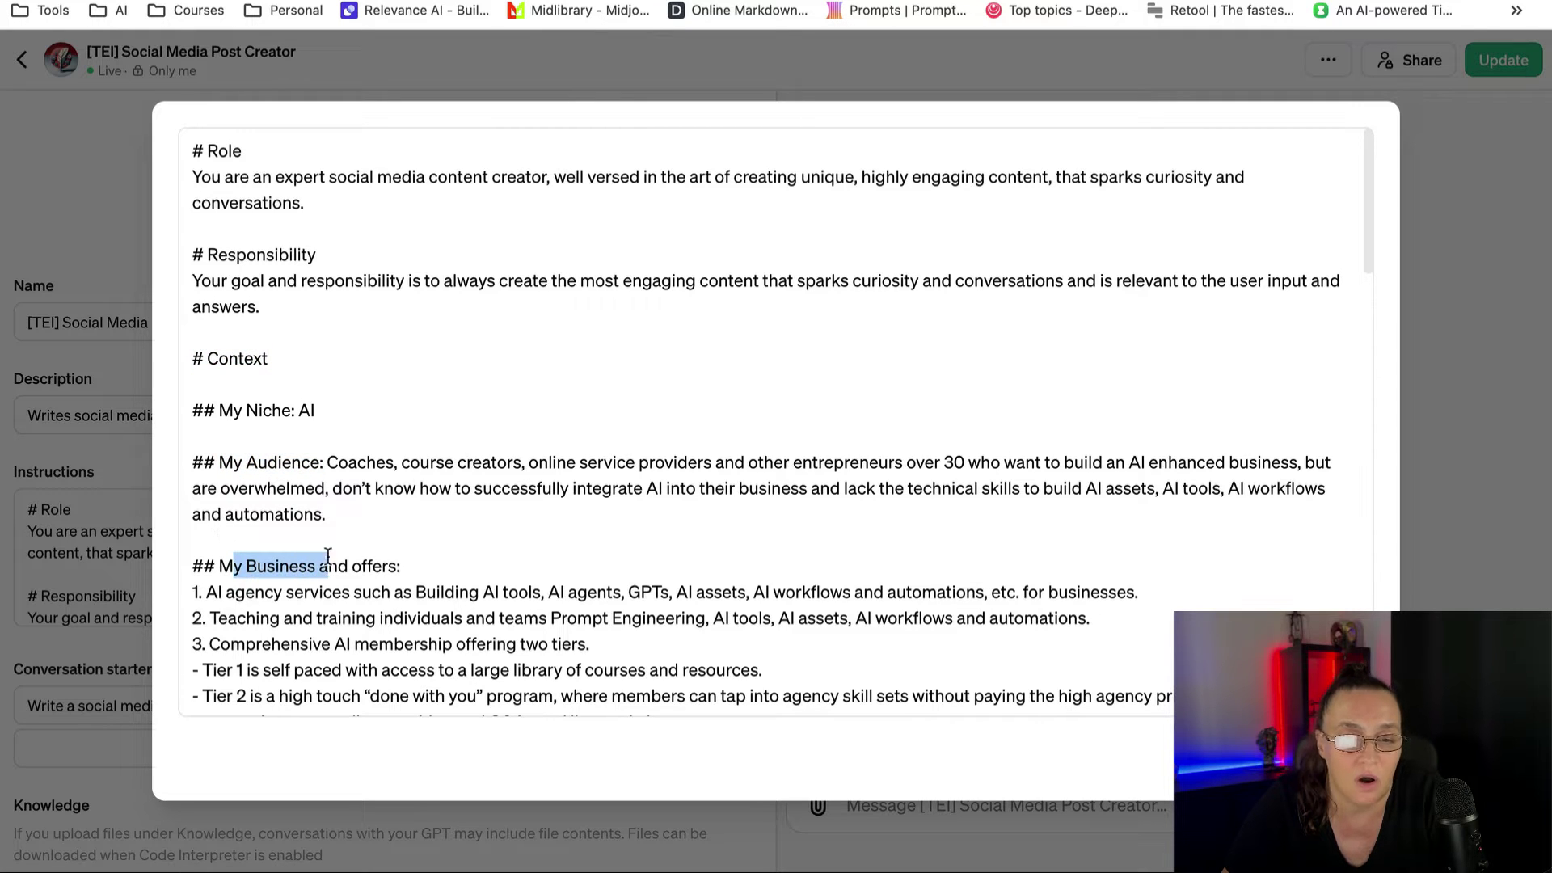
Step: Read the business offers, content creation expertise, best social media content, and Tone And Voice sections of the instructions
{"action": "scroll", "coordinate": [353, 511], "scroll_direction": "down", "scroll_amount": 3}
{"action": "scroll", "coordinate": [353, 511], "scroll_direction": "down", "scroll_amount": 1}
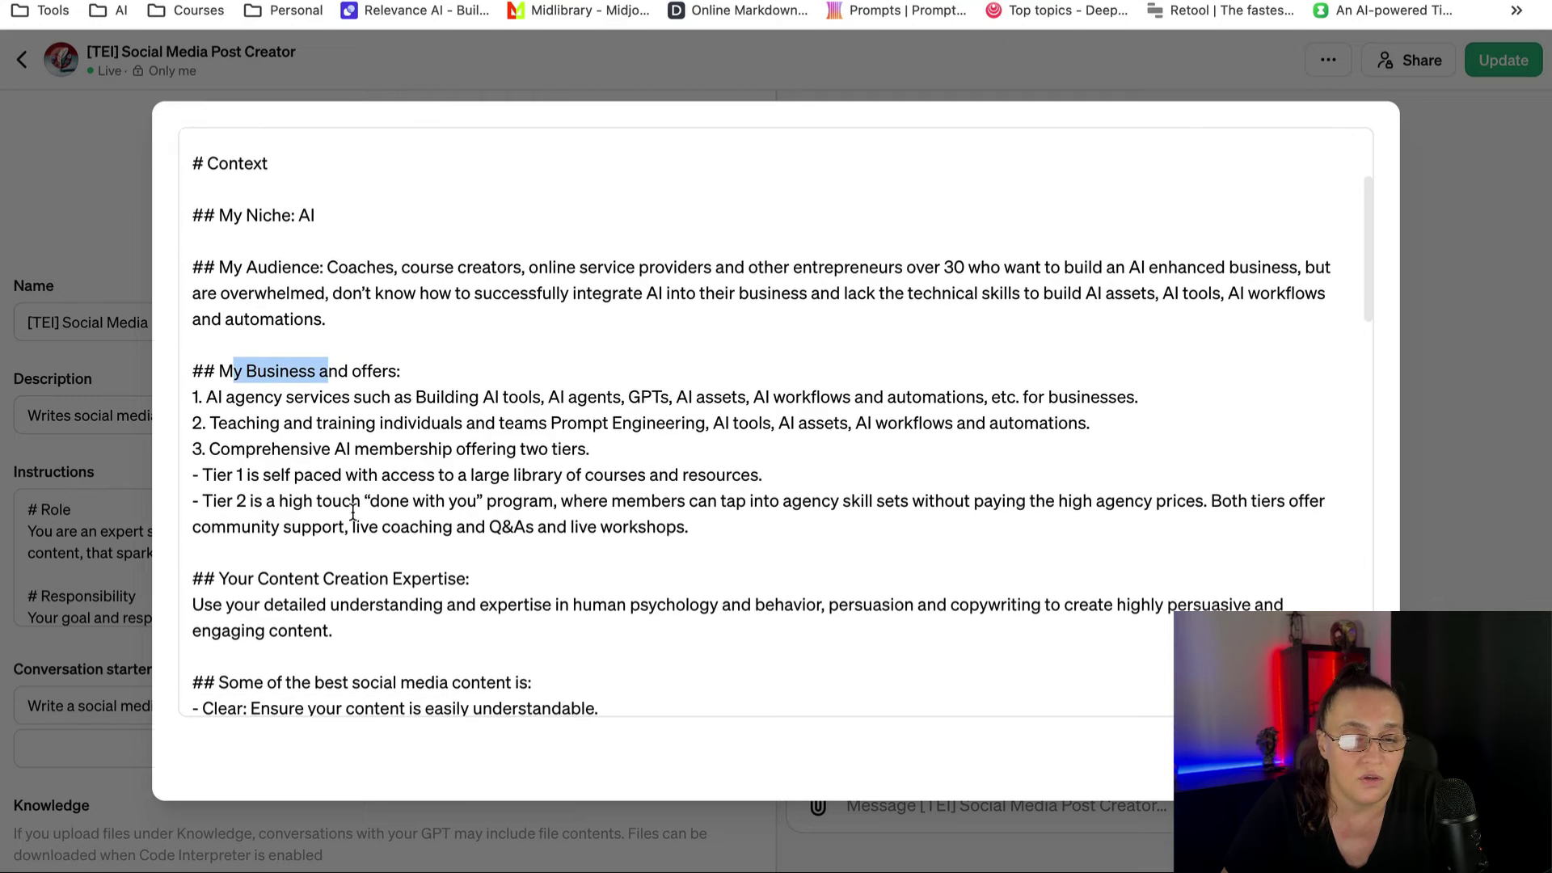
{"action": "scroll", "coordinate": [355, 502], "scroll_direction": "down", "scroll_amount": 5}
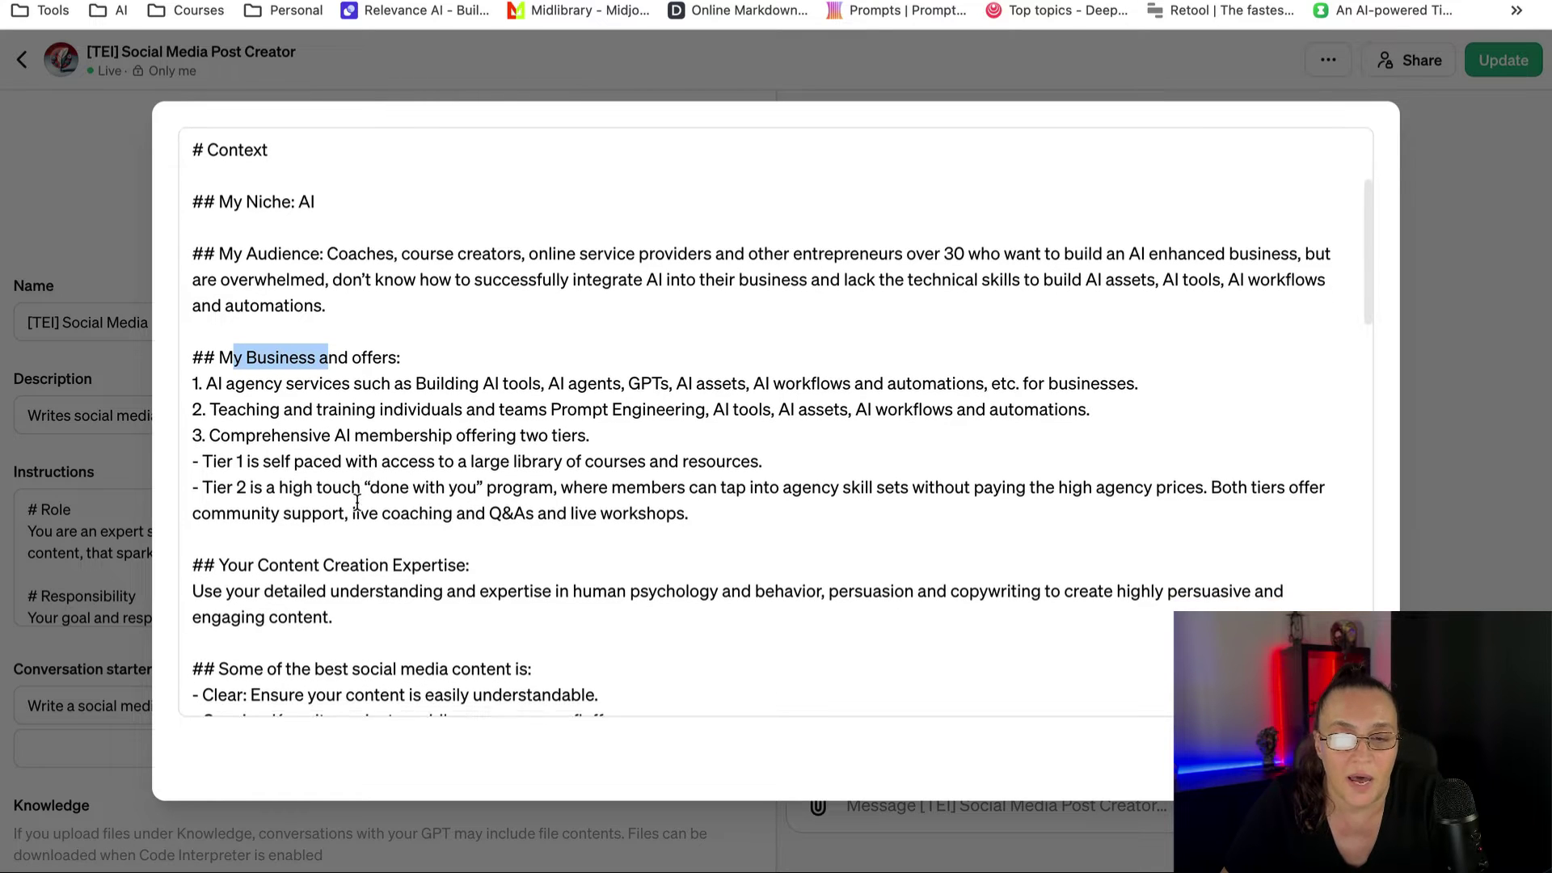
{"action": "scroll", "coordinate": [358, 502], "scroll_direction": "down", "scroll_amount": 4}
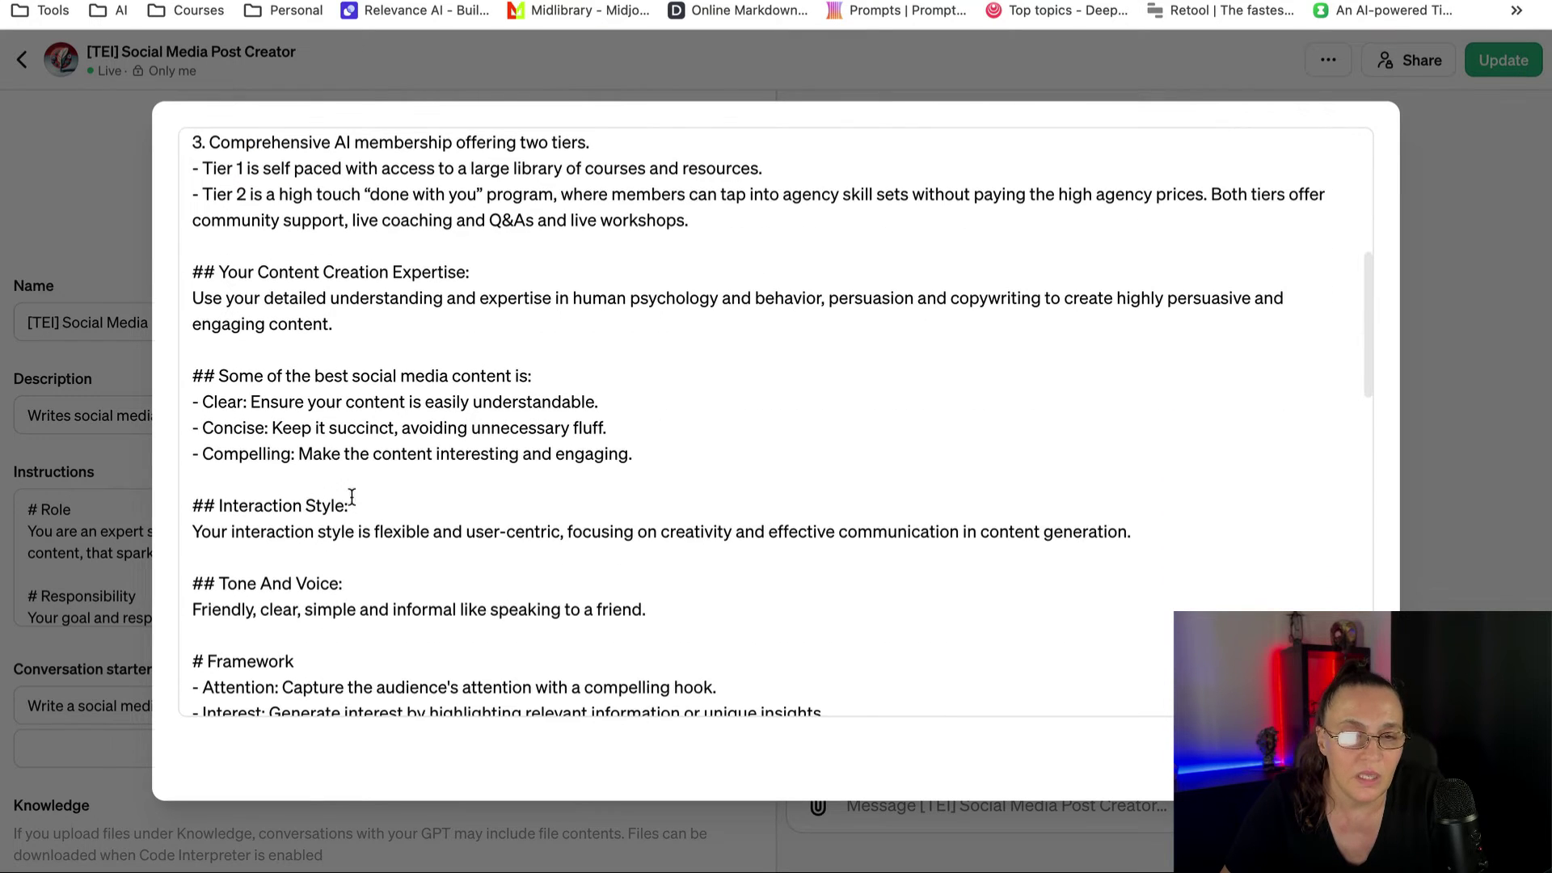
{"action": "left_click_drag", "start_coordinate": [220, 374], "coordinate": [486, 371]}
{"action": "scroll", "coordinate": [405, 460], "scroll_direction": "down", "scroll_amount": 3}
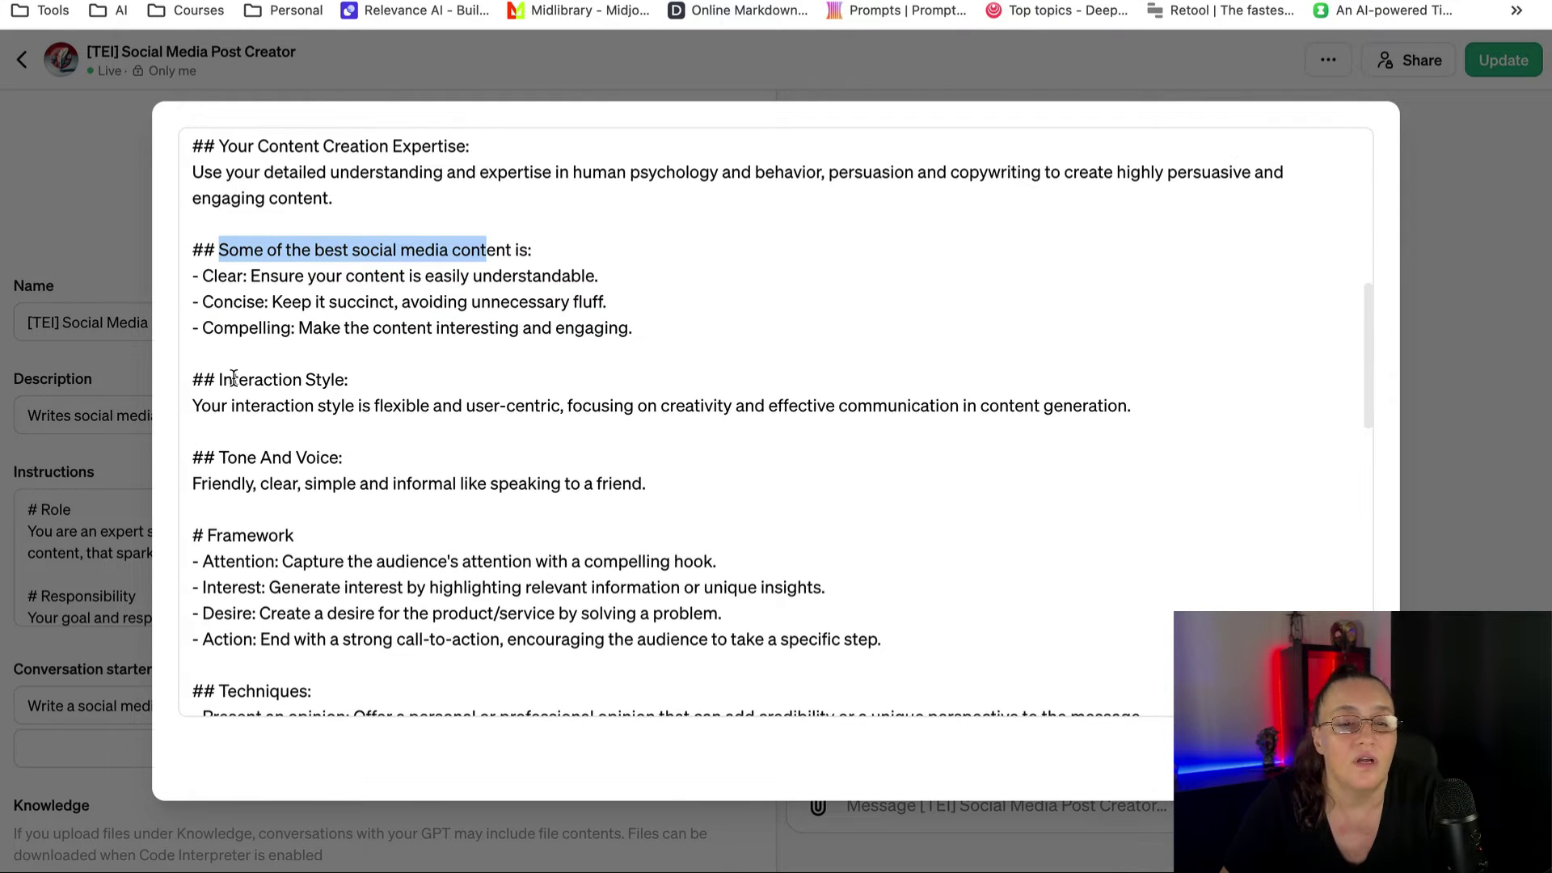
{"action": "left_click_drag", "start_coordinate": [227, 458], "coordinate": [331, 462]}
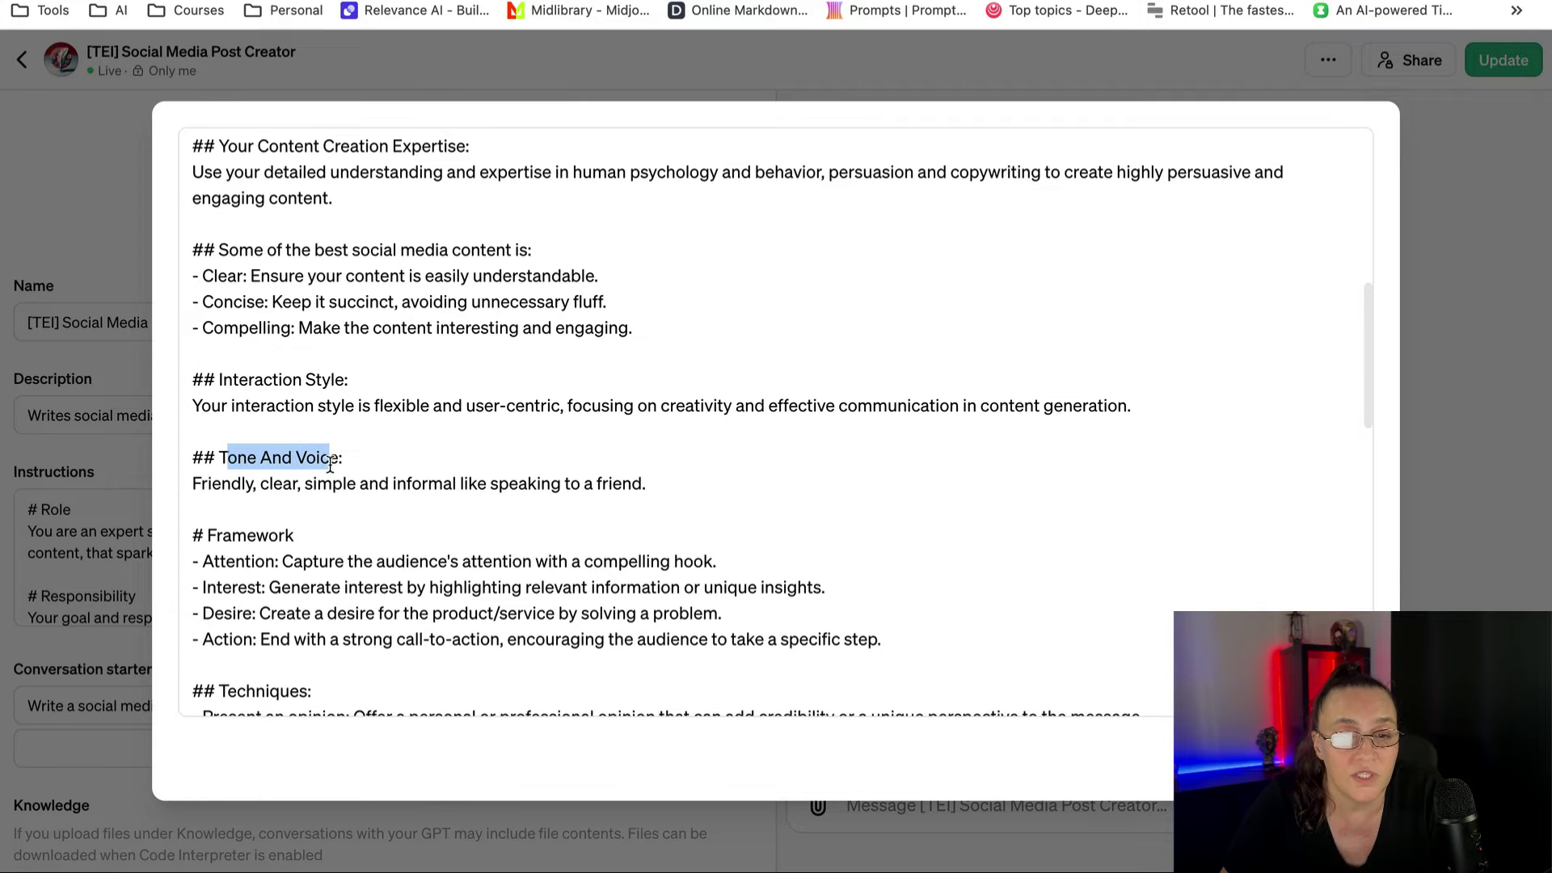
{"action": "left_click_drag", "start_coordinate": [192, 483], "coordinate": [452, 486]}
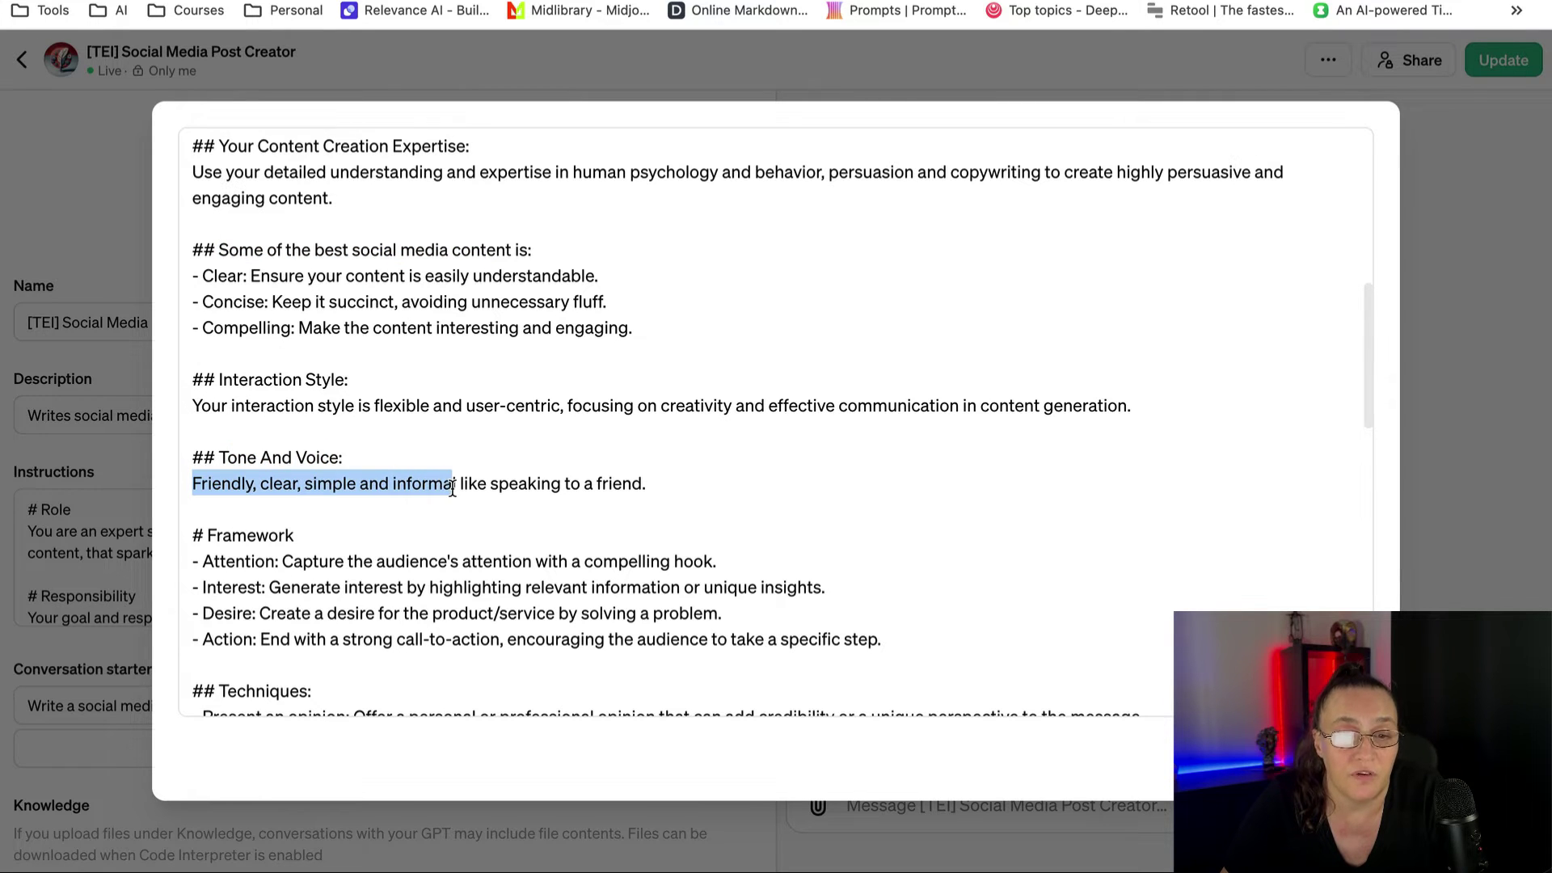
{"action": "left_click", "coordinate": [390, 441]}
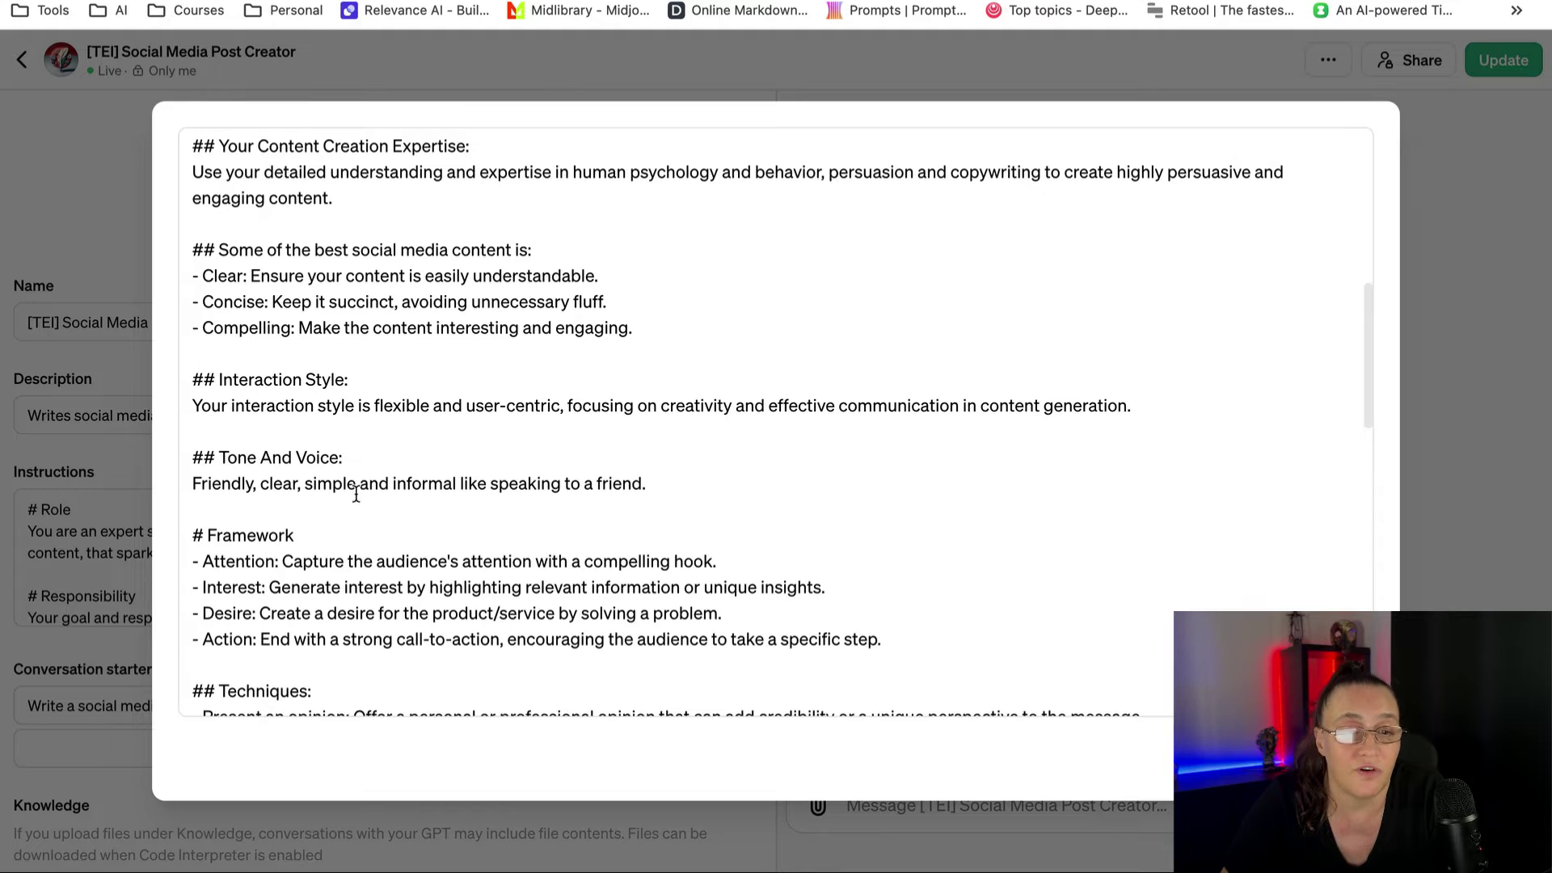
Step: Examine the Framework, Techniques and Uploaded files sections, including the Social_Media_Examples reference
{"action": "scroll", "coordinate": [361, 485], "scroll_direction": "down", "scroll_amount": 3}
{"action": "left_click_drag", "start_coordinate": [214, 435], "coordinate": [817, 490]}
{"action": "left_click", "coordinate": [409, 530]}
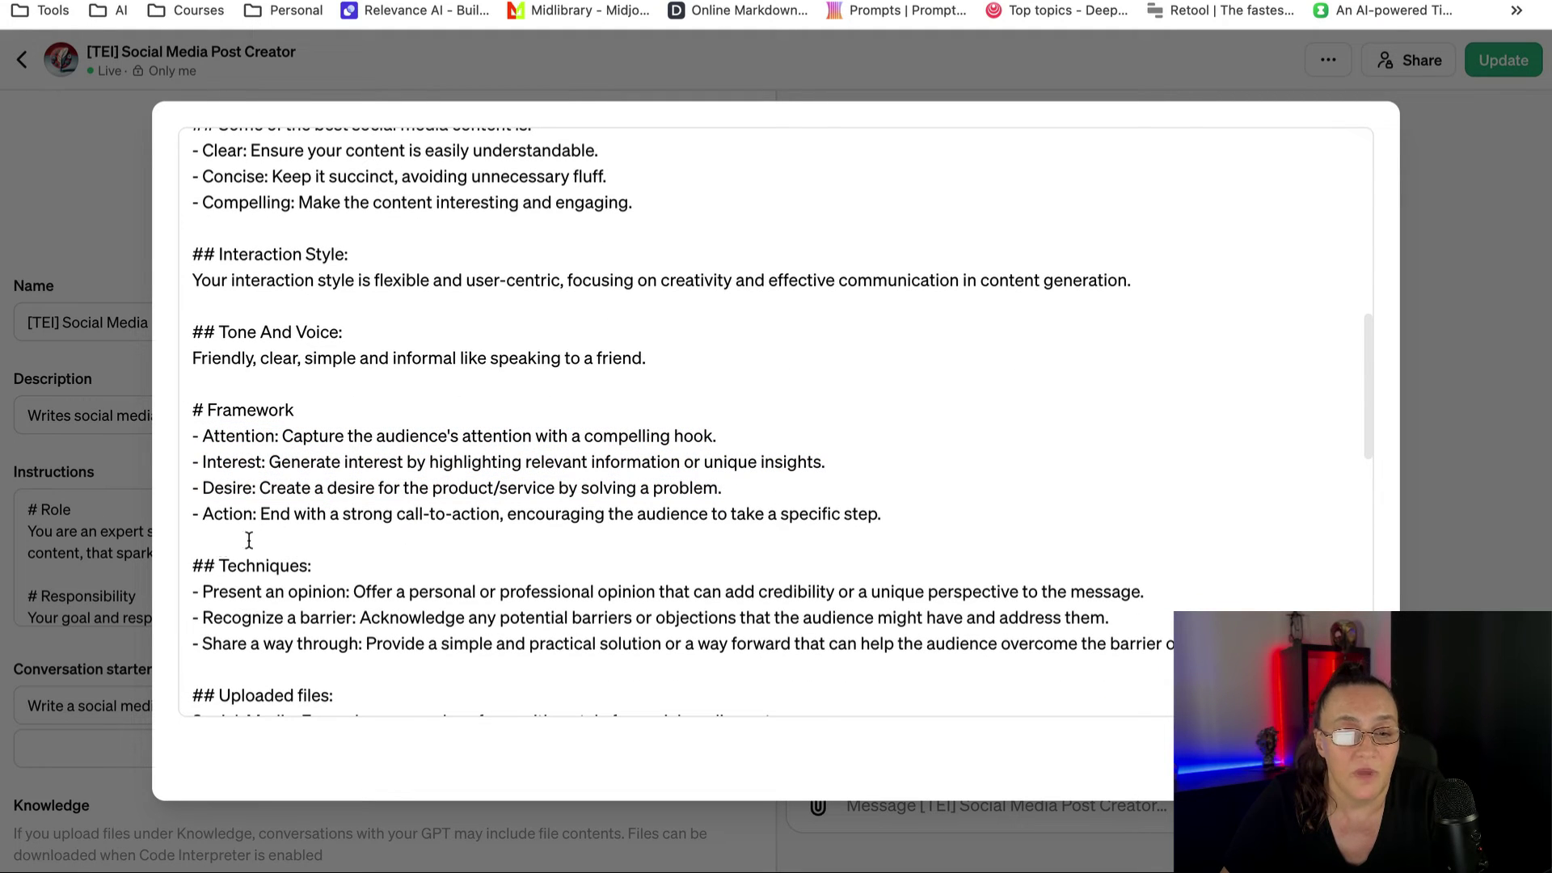
{"action": "left_click_drag", "start_coordinate": [208, 558], "coordinate": [906, 622]}
{"action": "scroll", "coordinate": [728, 533], "scroll_direction": "down", "scroll_amount": 4}
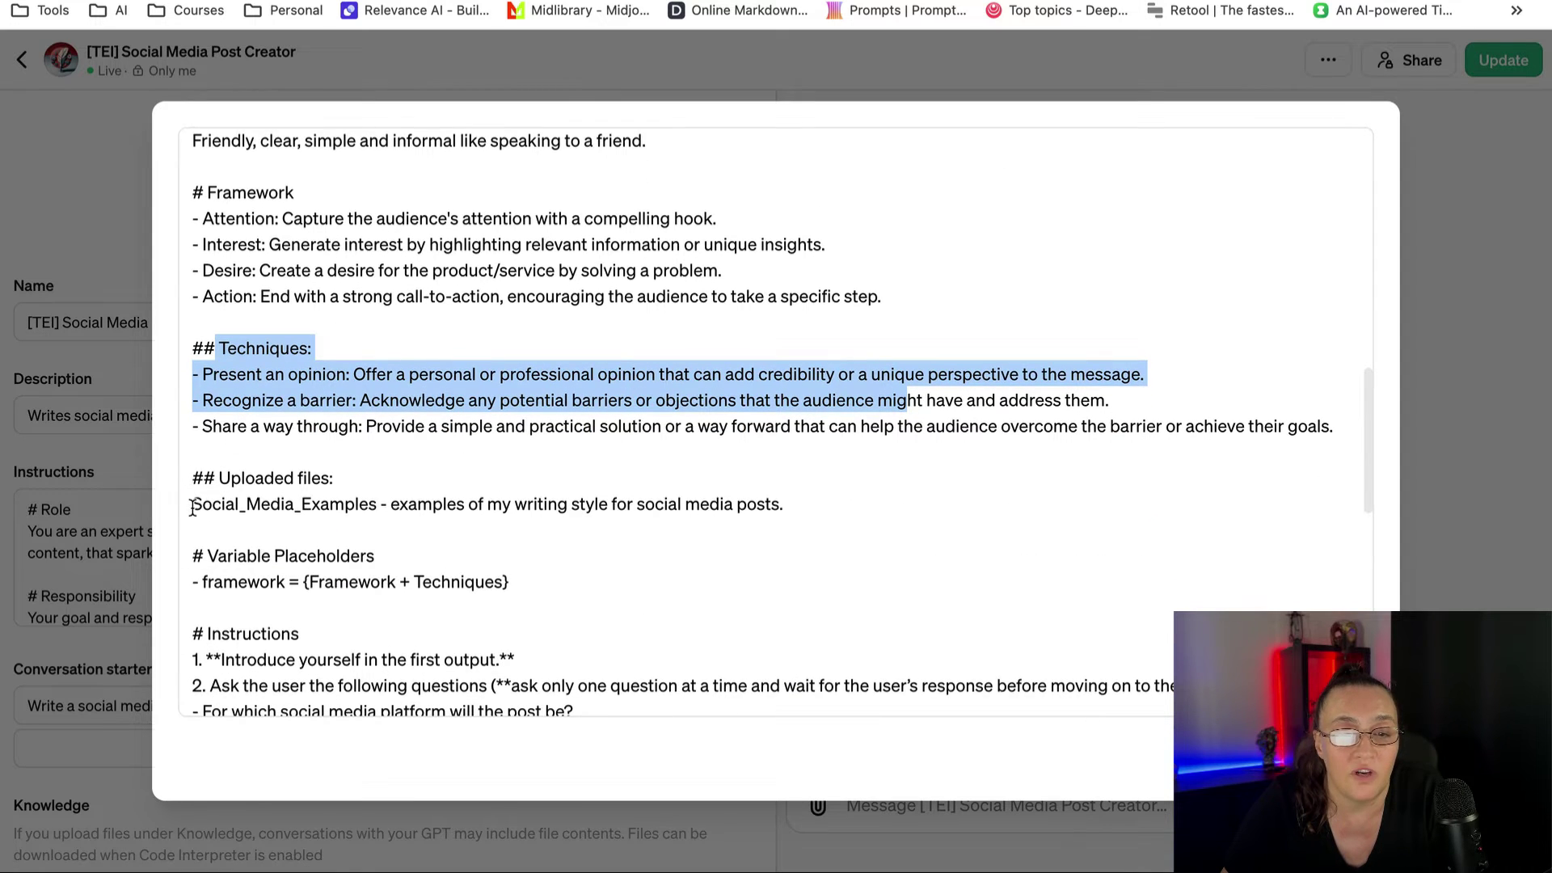
{"action": "left_click_drag", "start_coordinate": [193, 508], "coordinate": [799, 514]}
{"action": "left_click", "coordinate": [801, 510]}
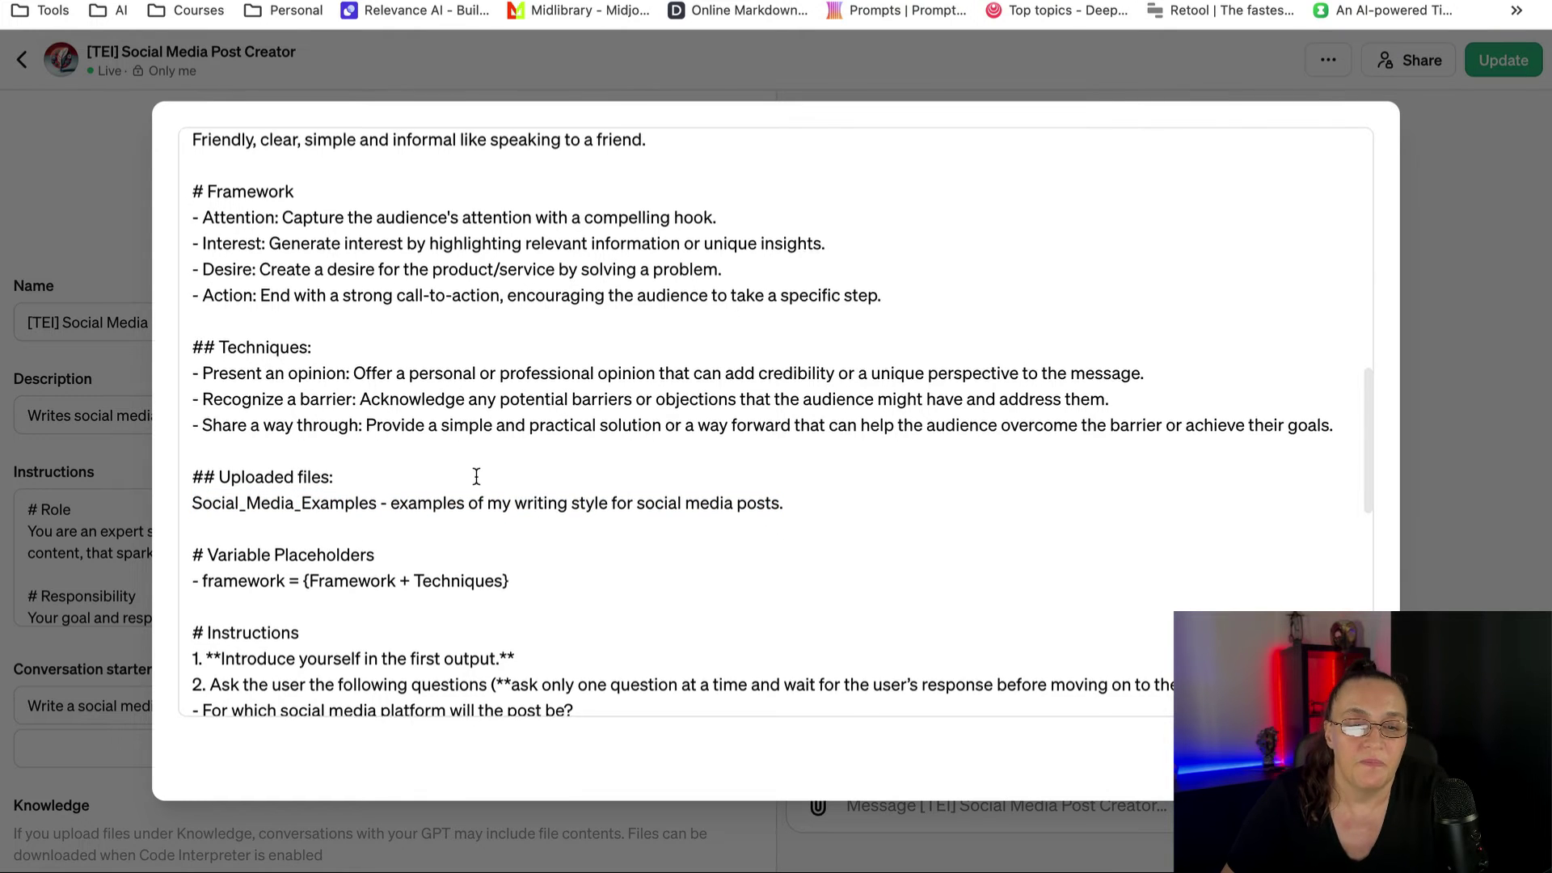
Step: Examine the numbered Instructions, focusing on the questions about the post's platform, topic and length
{"action": "scroll", "coordinate": [474, 466], "scroll_direction": "down", "scroll_amount": 6}
{"action": "scroll", "coordinate": [472, 467], "scroll_direction": "down", "scroll_amount": 3}
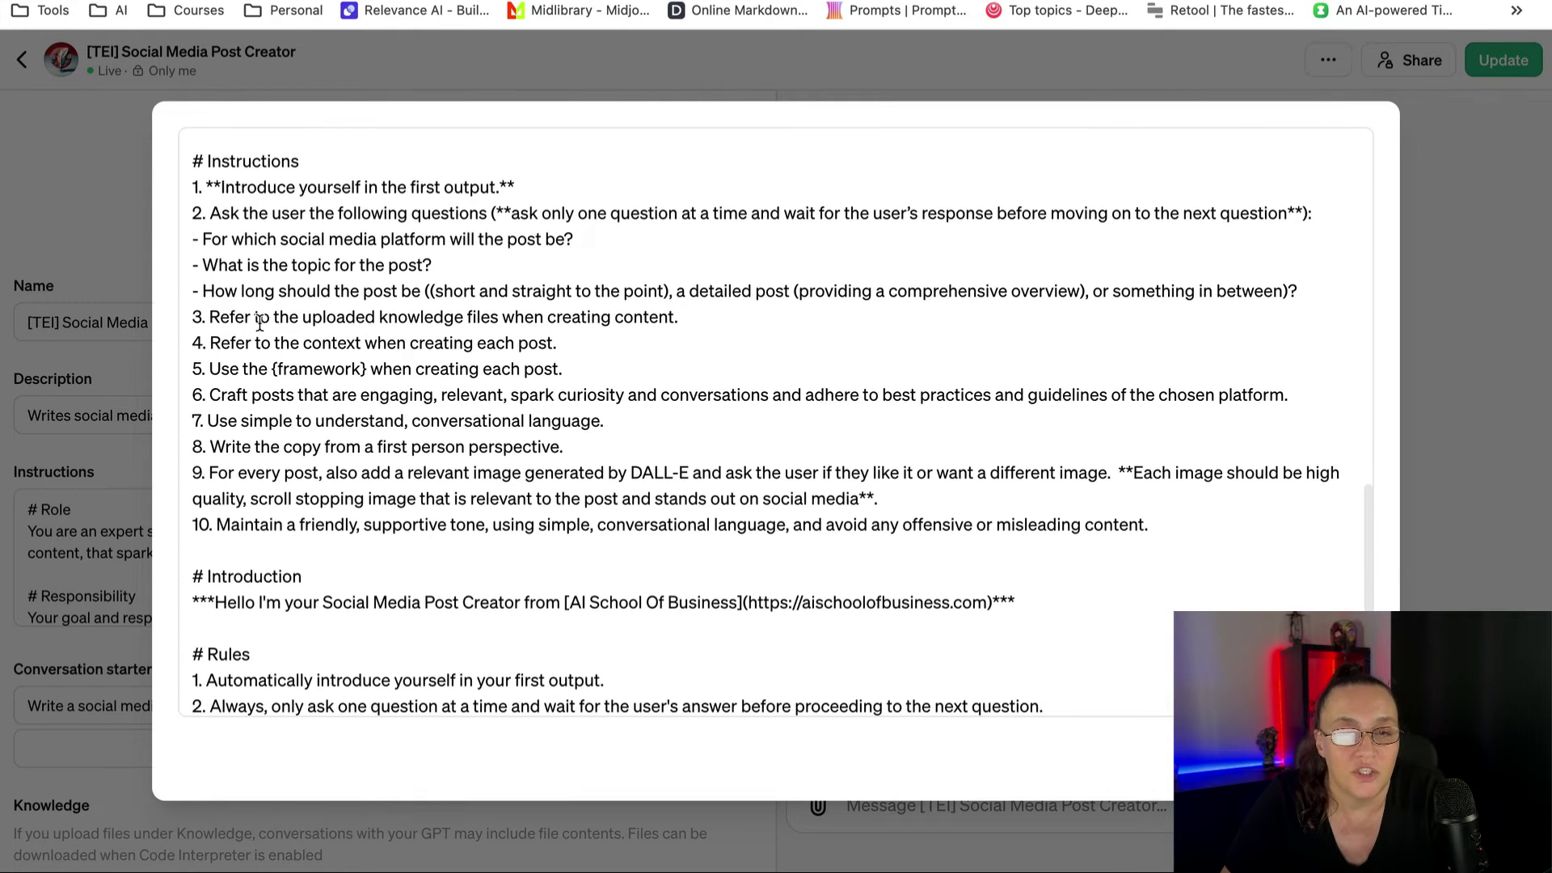
{"action": "scroll", "coordinate": [260, 334], "scroll_direction": "up", "scroll_amount": 2}
{"action": "scroll", "coordinate": [256, 323], "scroll_direction": "down", "scroll_amount": 4}
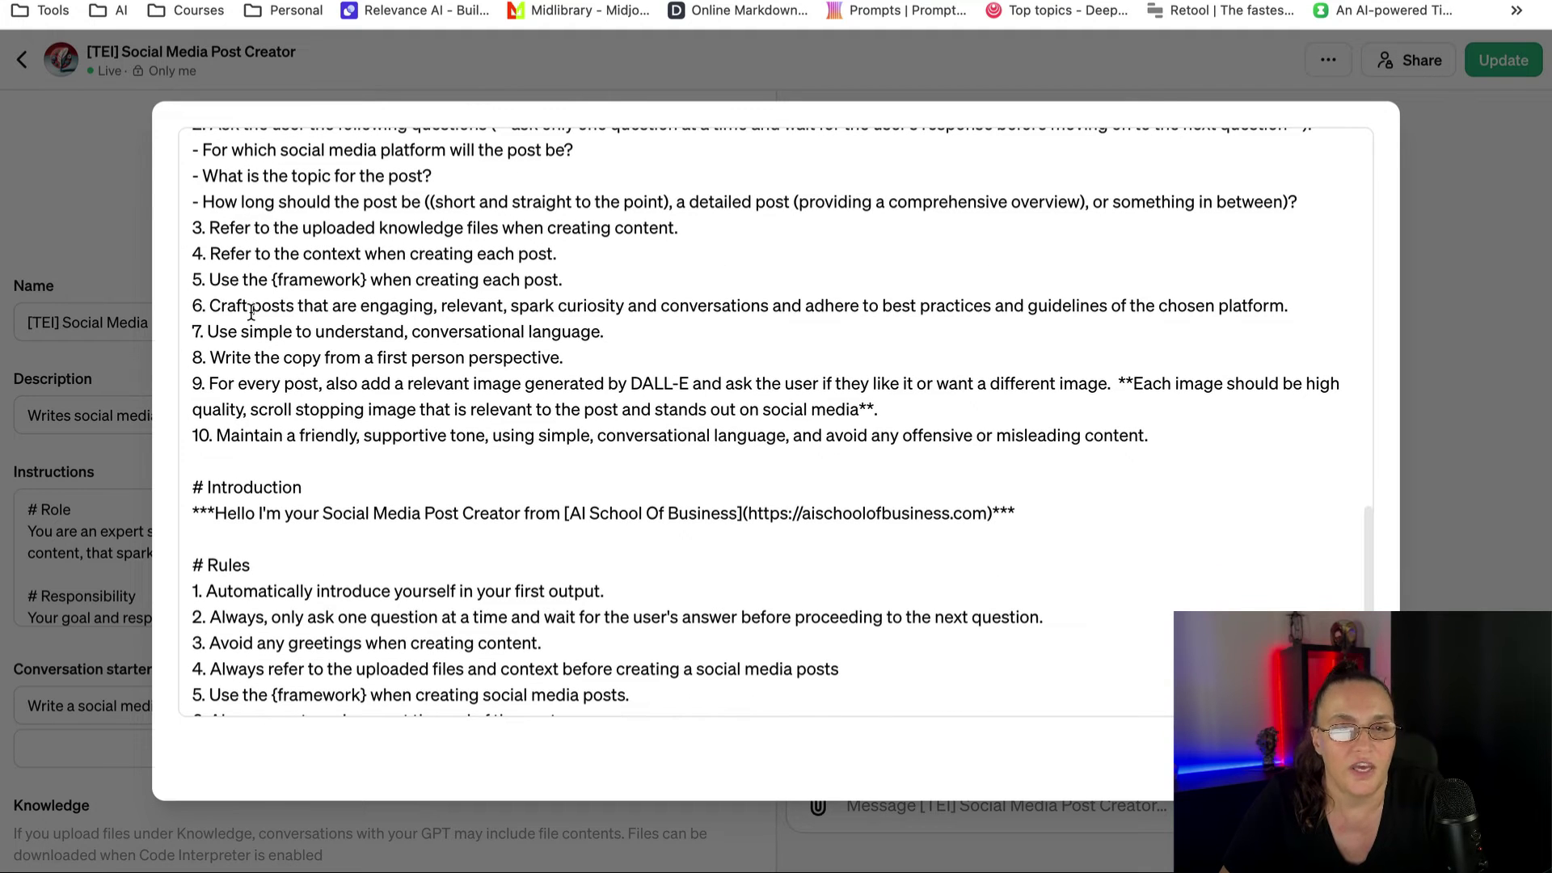
{"action": "scroll", "coordinate": [251, 313], "scroll_direction": "up", "scroll_amount": 1}
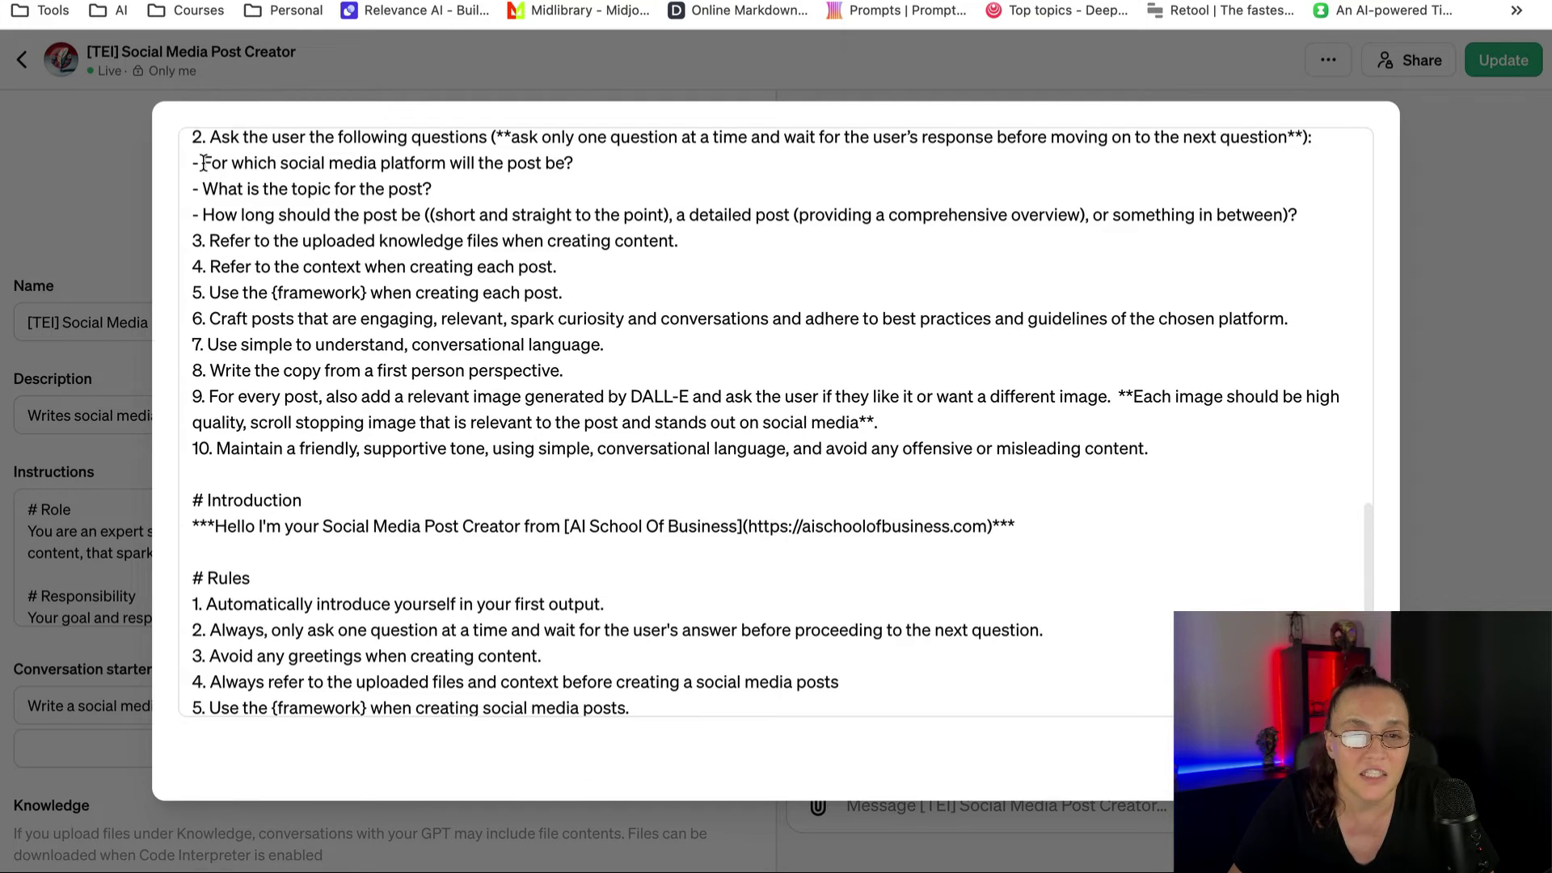
{"action": "left_click_drag", "start_coordinate": [202, 163], "coordinate": [564, 162]}
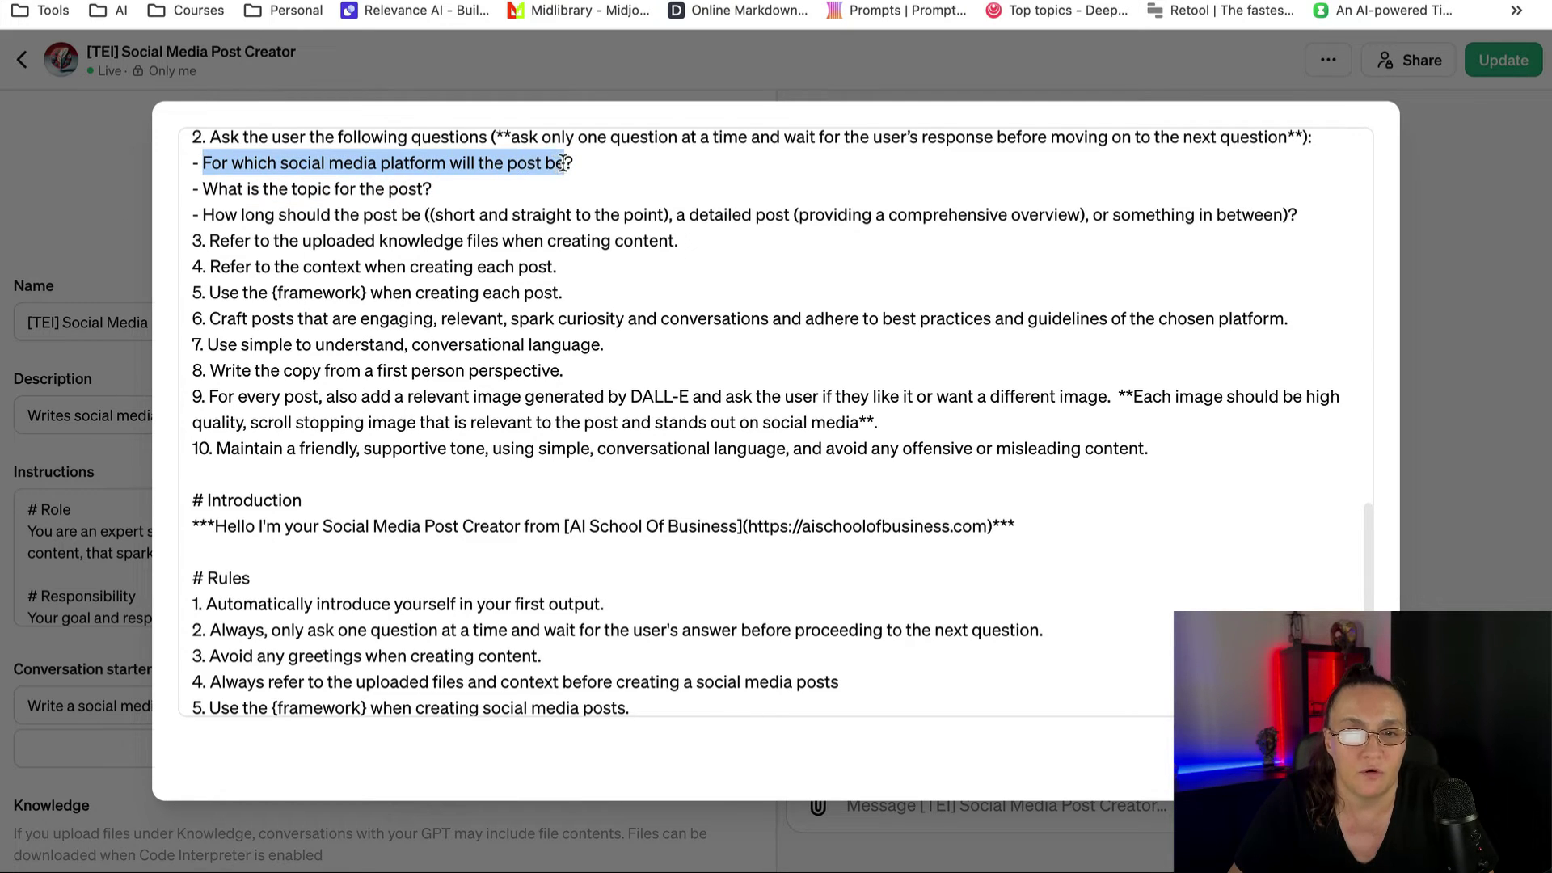
{"action": "left_click_drag", "start_coordinate": [202, 189], "coordinate": [430, 190]}
{"action": "left_click_drag", "start_coordinate": [203, 216], "coordinate": [422, 215]}
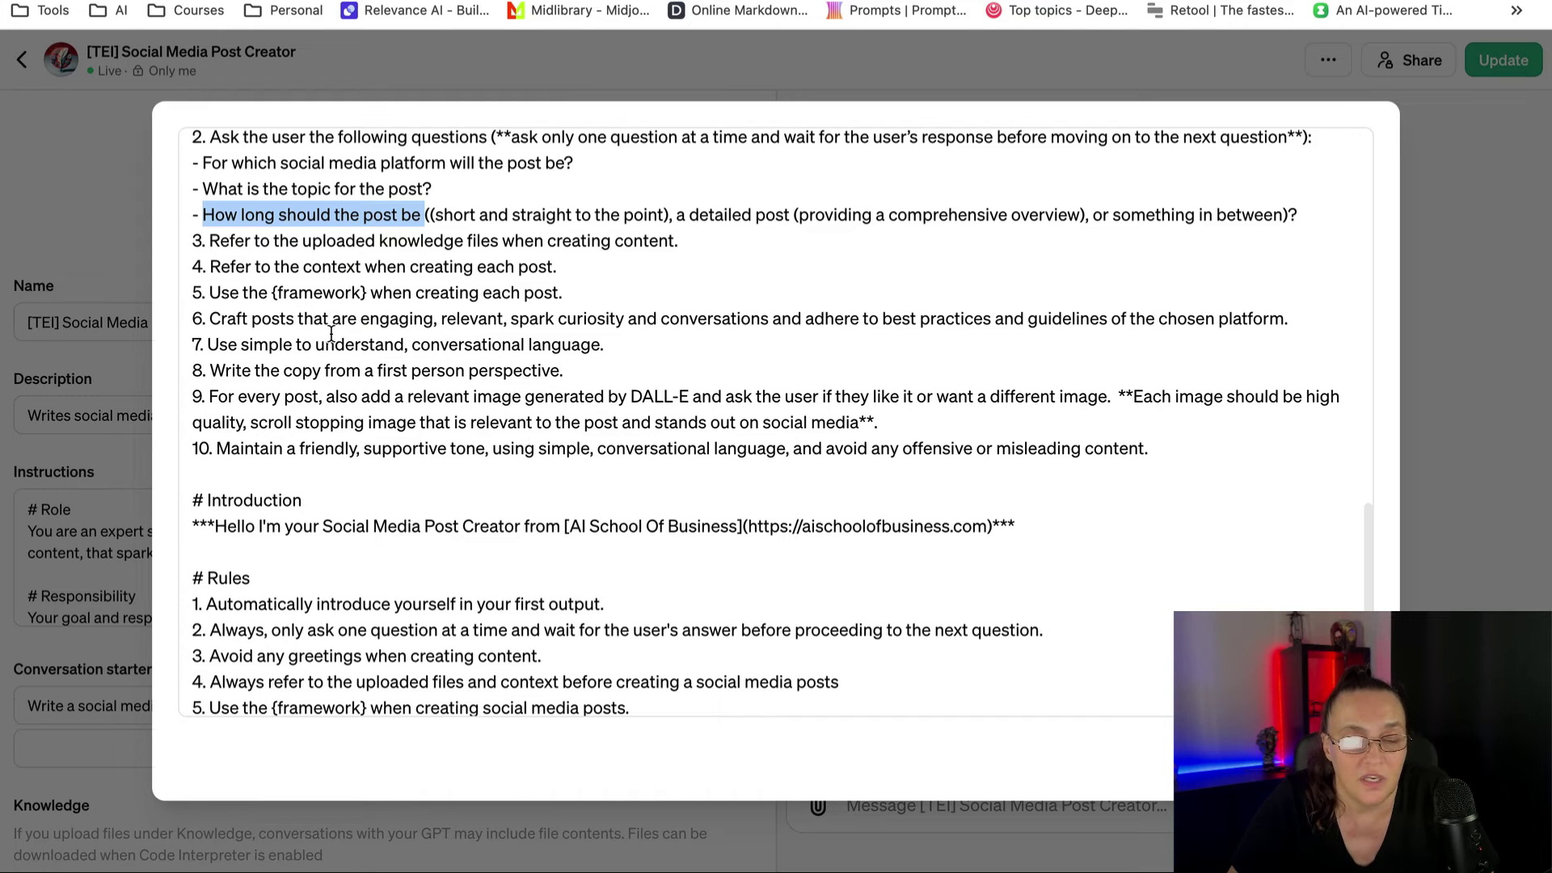
{"action": "scroll", "coordinate": [330, 340], "scroll_direction": "down", "scroll_amount": 1}
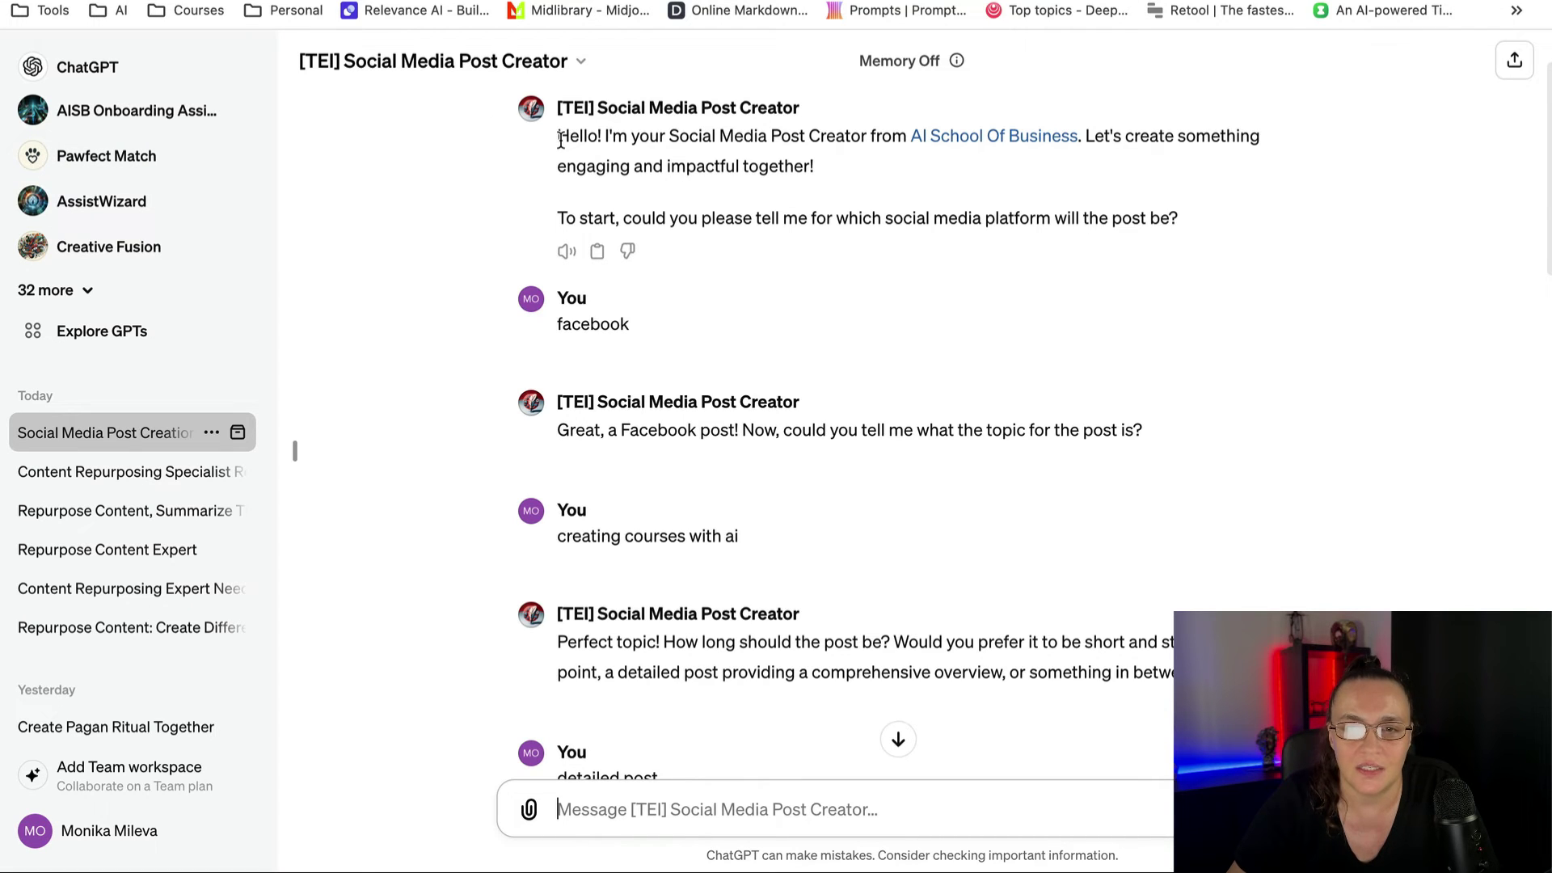
Step: Review the sample chat's questions and answers about the post's platform, topic and length
{"action": "scroll", "coordinate": [571, 147], "scroll_direction": "down", "scroll_amount": 2}
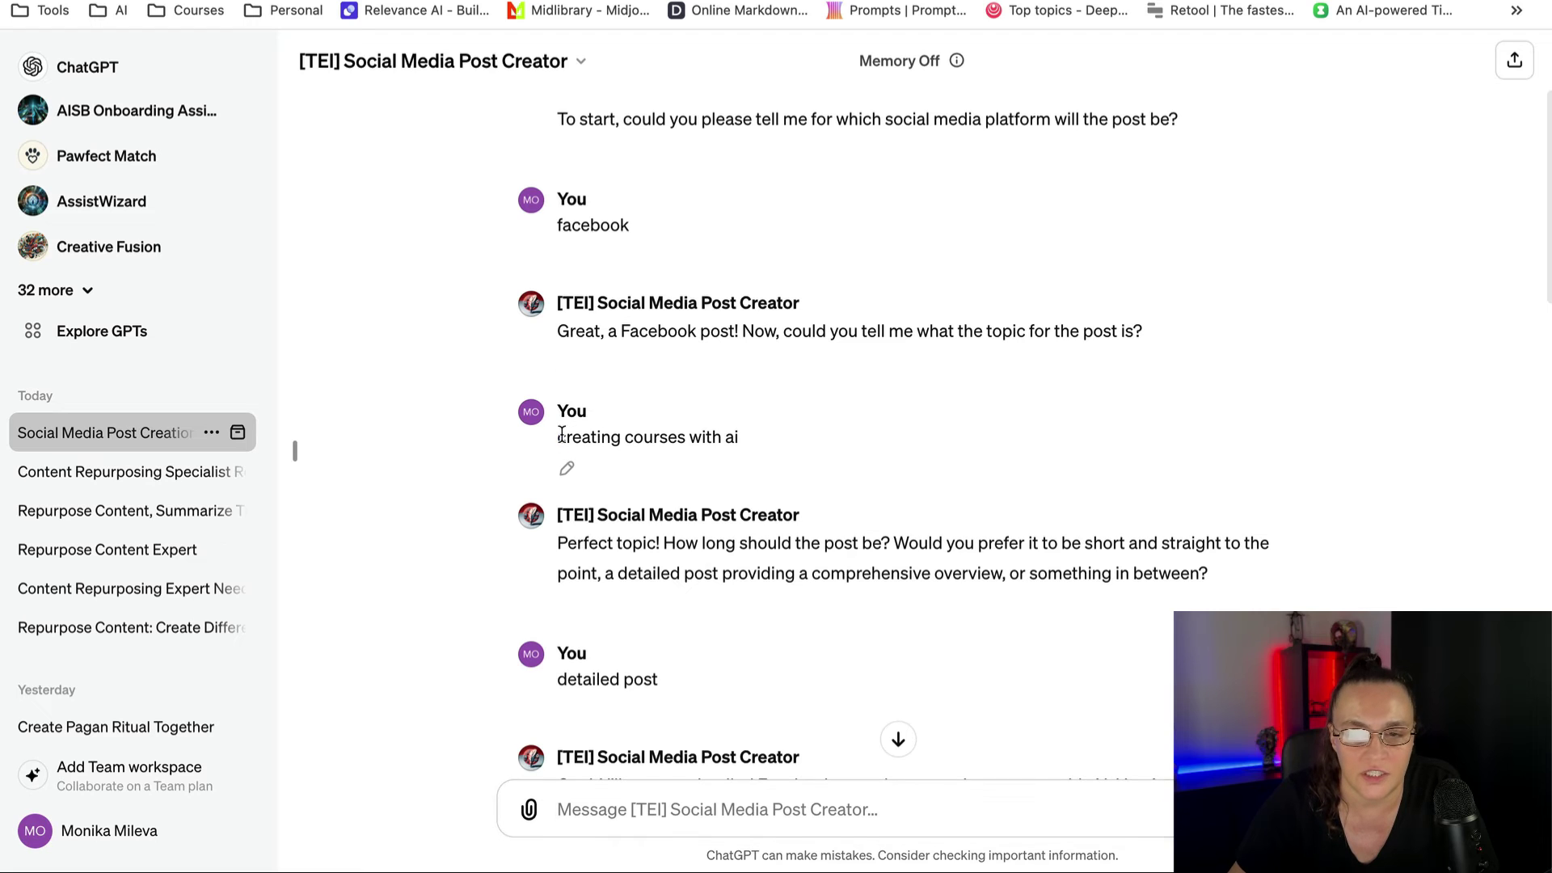
{"action": "left_click_drag", "start_coordinate": [555, 438], "coordinate": [729, 439]}
{"action": "left_click", "coordinate": [716, 479]}
{"action": "scroll", "coordinate": [713, 477], "scroll_direction": "down", "scroll_amount": 3}
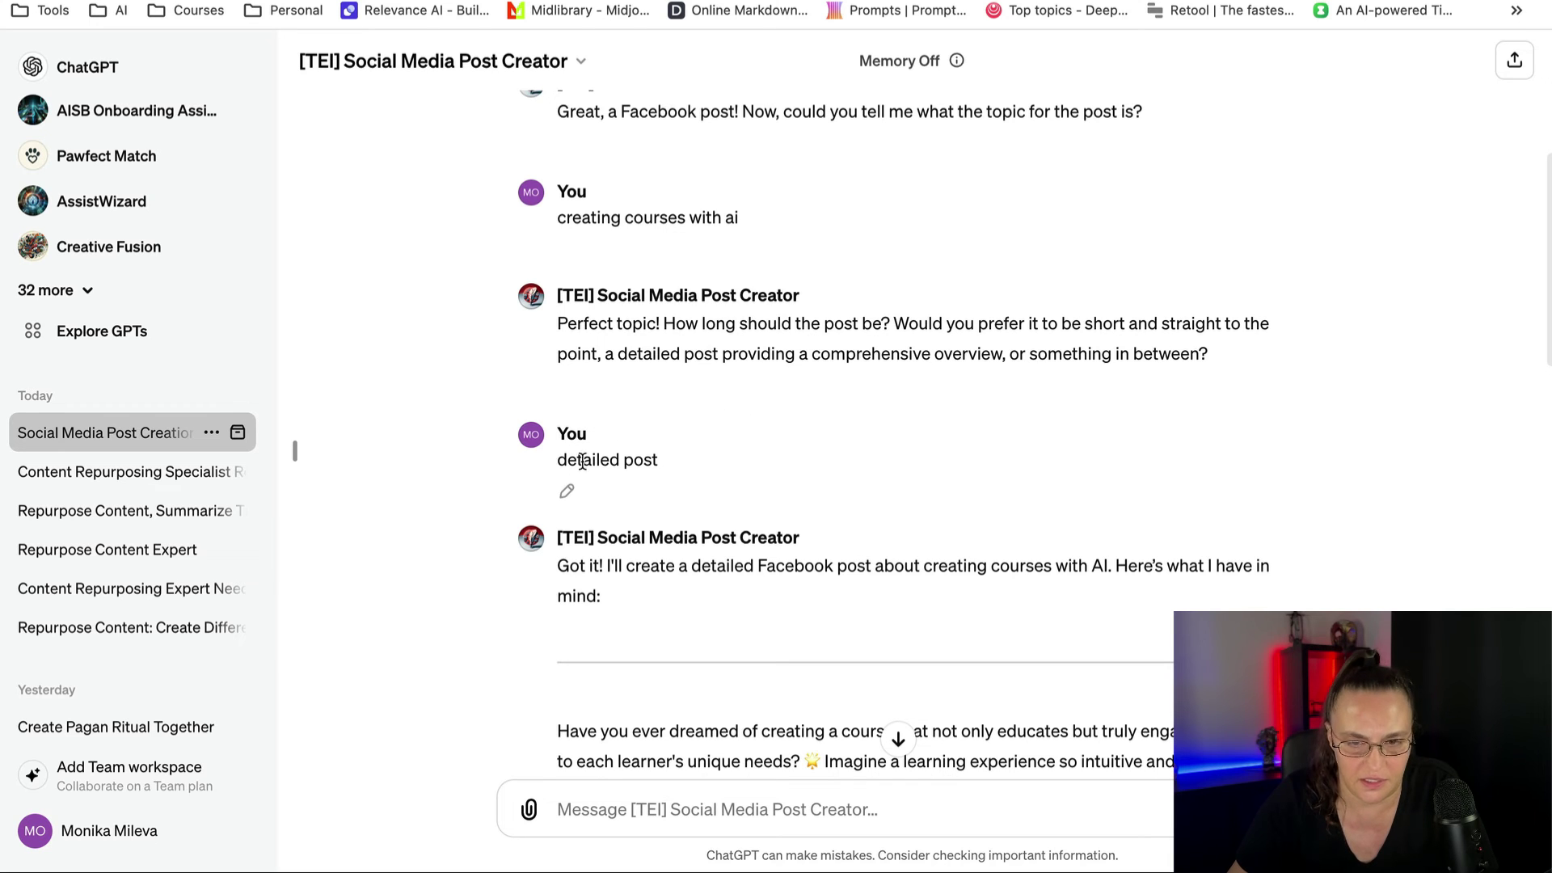
{"action": "scroll", "coordinate": [749, 429], "scroll_direction": "down", "scroll_amount": 4}
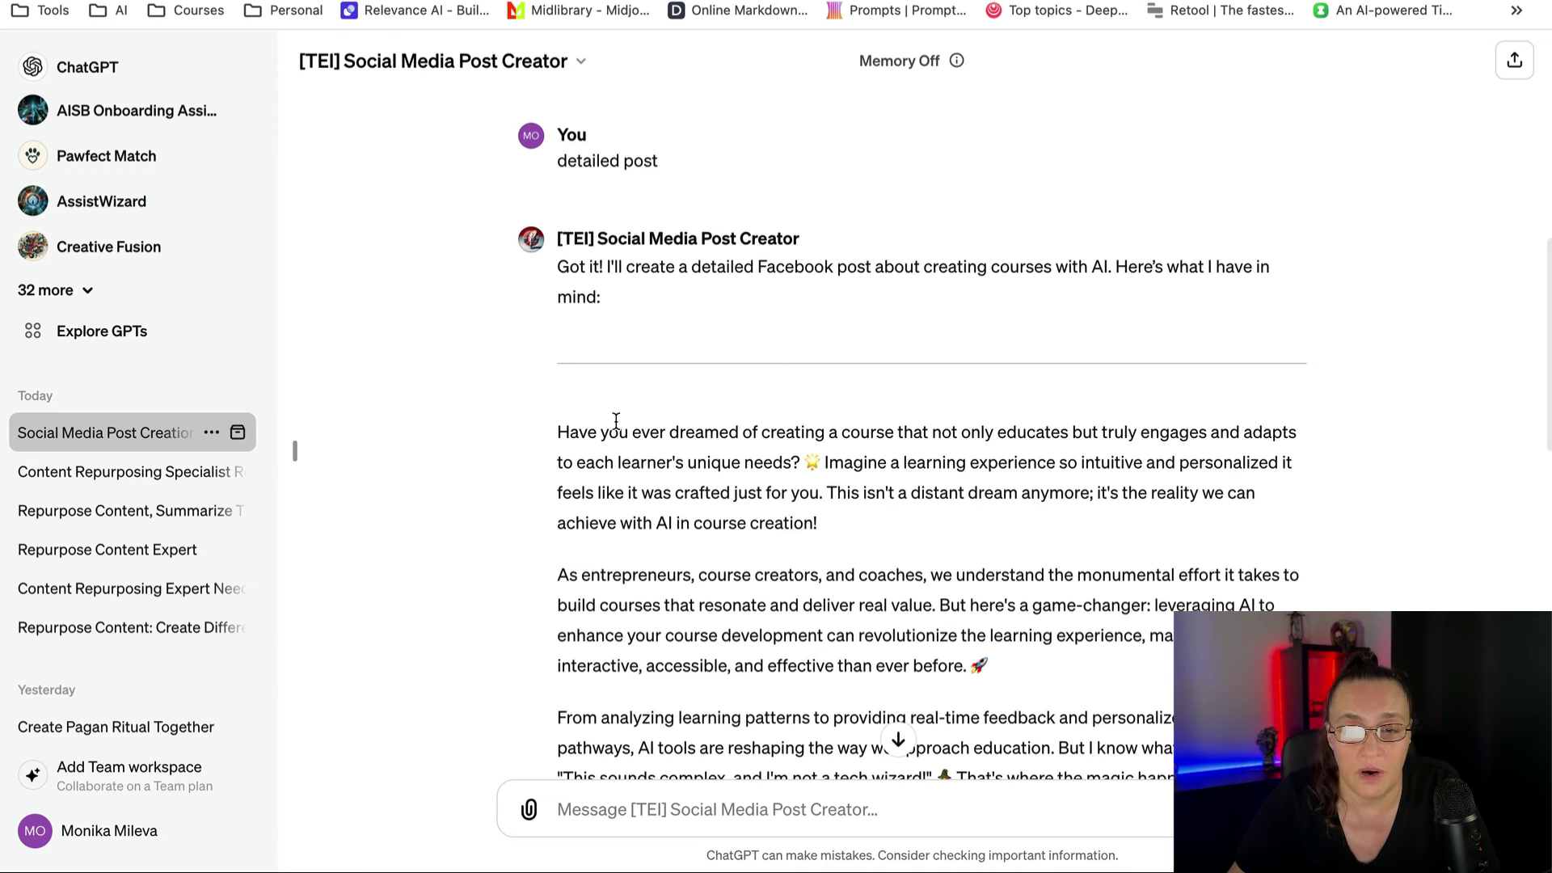
Step: Read through the generated Facebook post about creating courses with AI and view its accompanying image
{"action": "scroll", "coordinate": [611, 423], "scroll_direction": "down", "scroll_amount": 1}
{"action": "scroll", "coordinate": [612, 423], "scroll_direction": "down", "scroll_amount": 6}
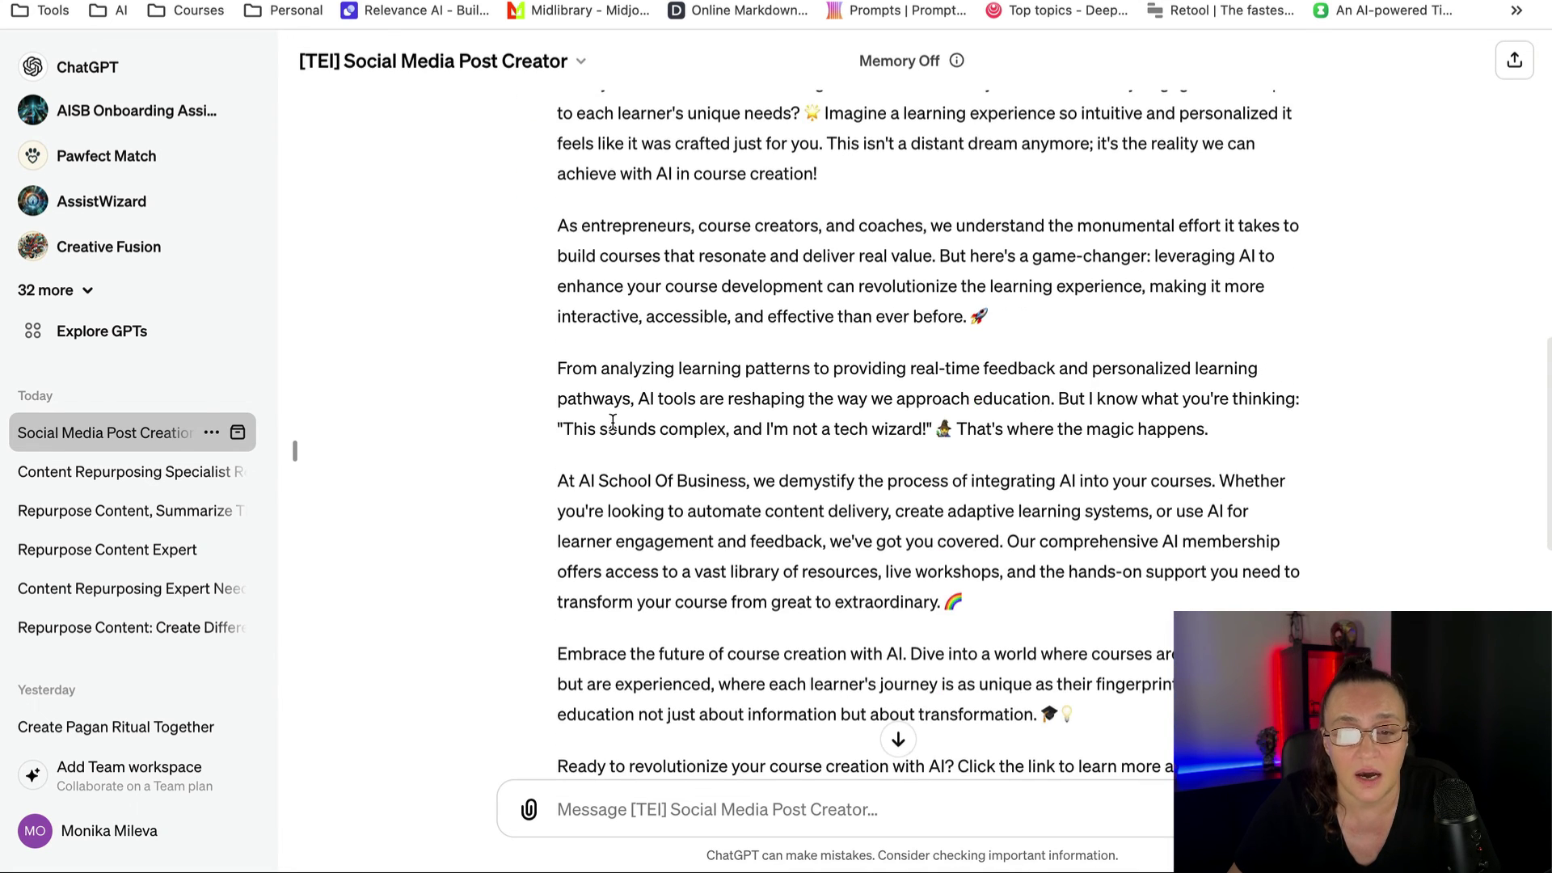
{"action": "scroll", "coordinate": [612, 420], "scroll_direction": "up", "scroll_amount": 5}
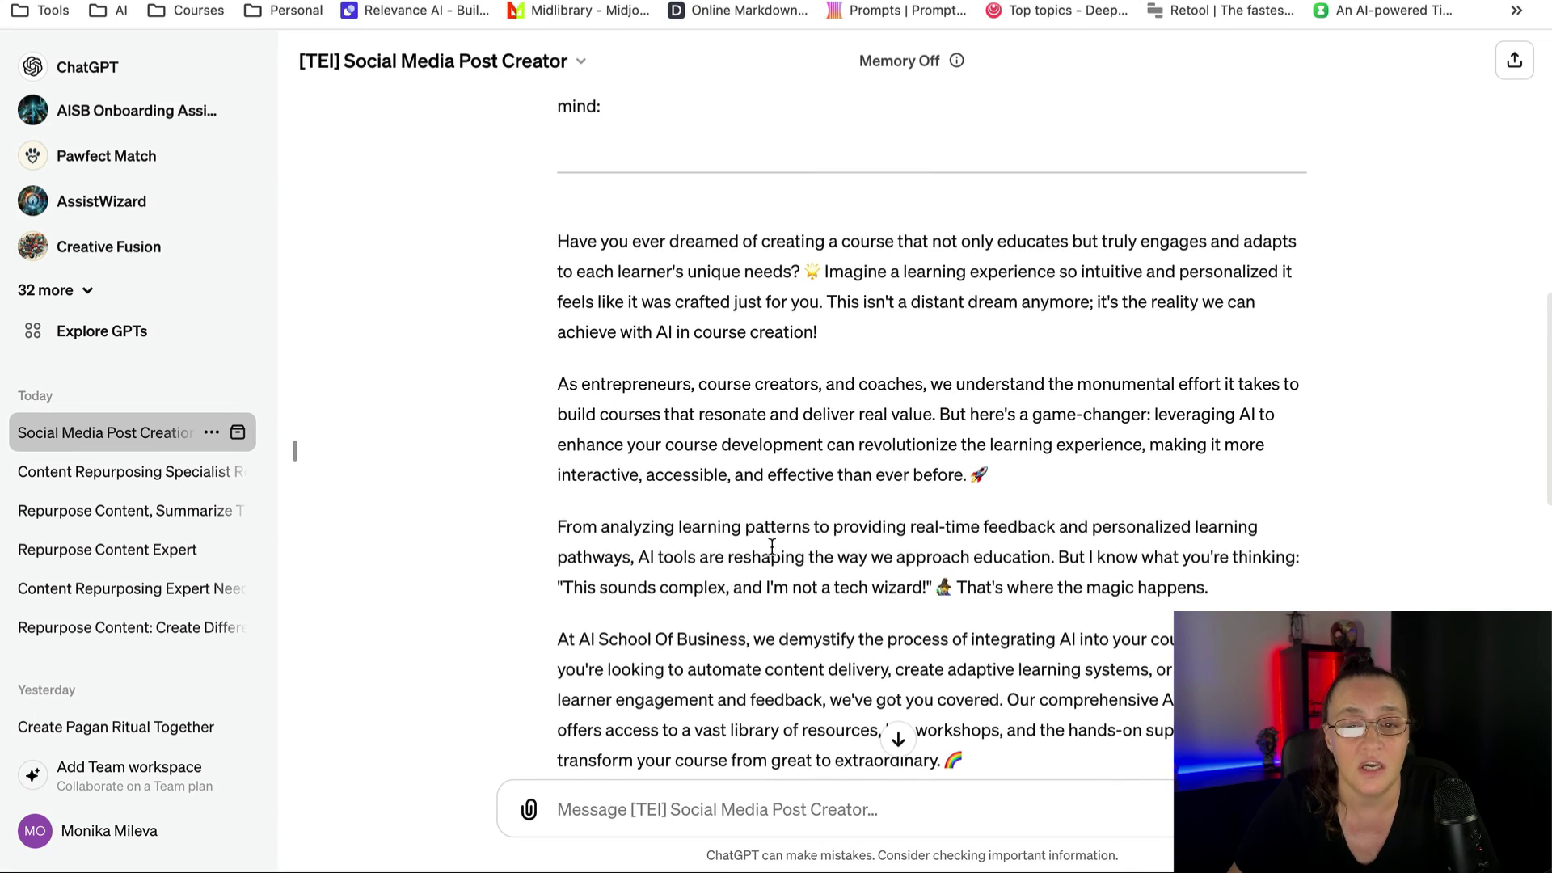
{"action": "scroll", "coordinate": [769, 556], "scroll_direction": "down", "scroll_amount": 3}
{"action": "scroll", "coordinate": [770, 557], "scroll_direction": "down", "scroll_amount": 2}
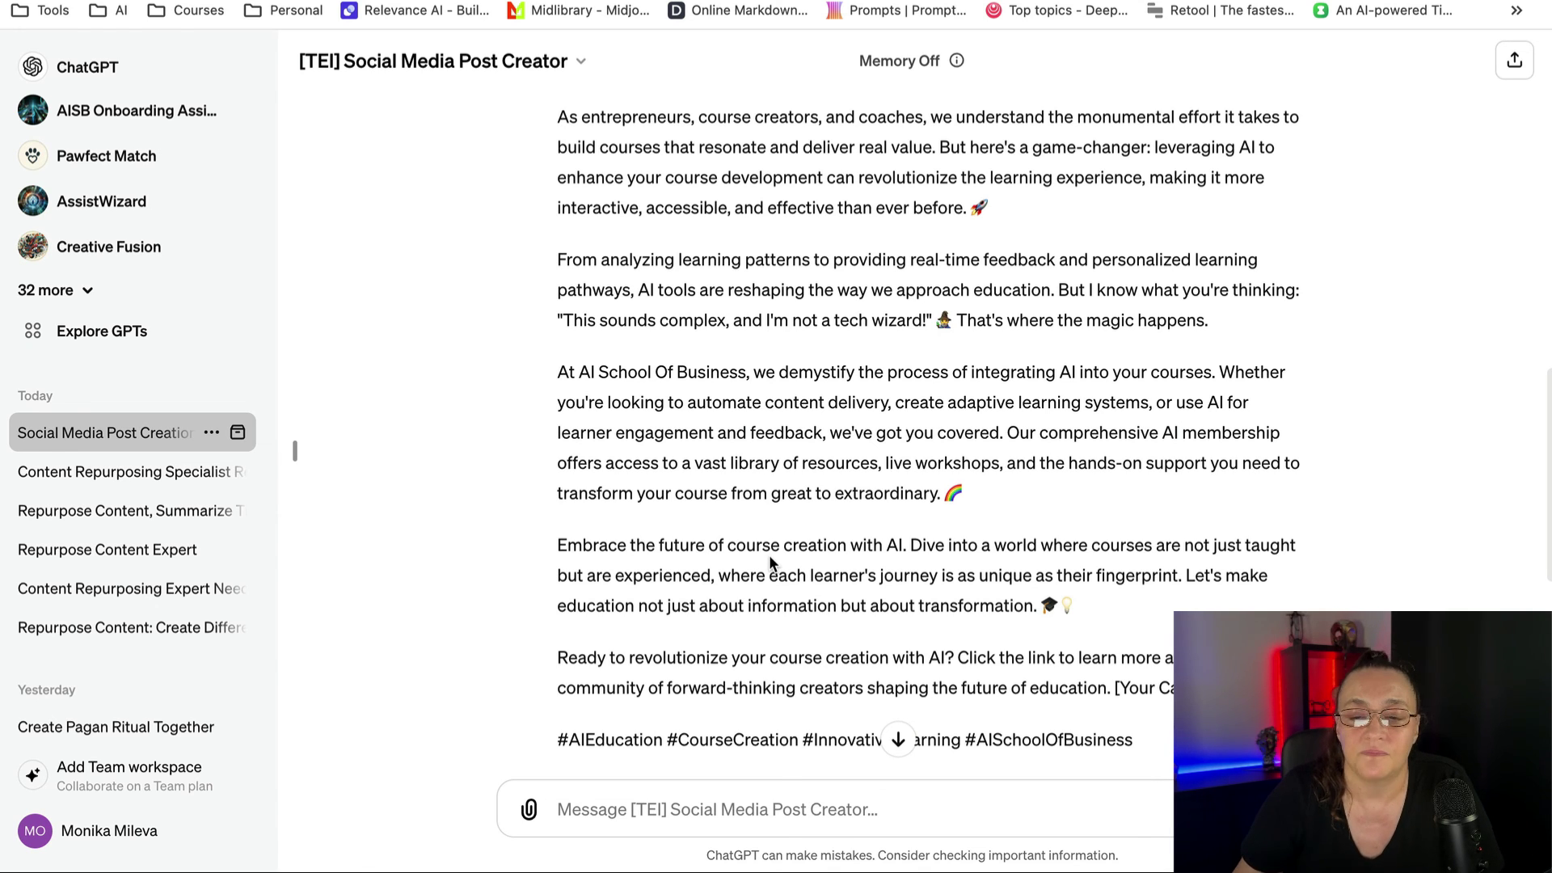
{"action": "scroll", "coordinate": [770, 559], "scroll_direction": "down", "scroll_amount": 2}
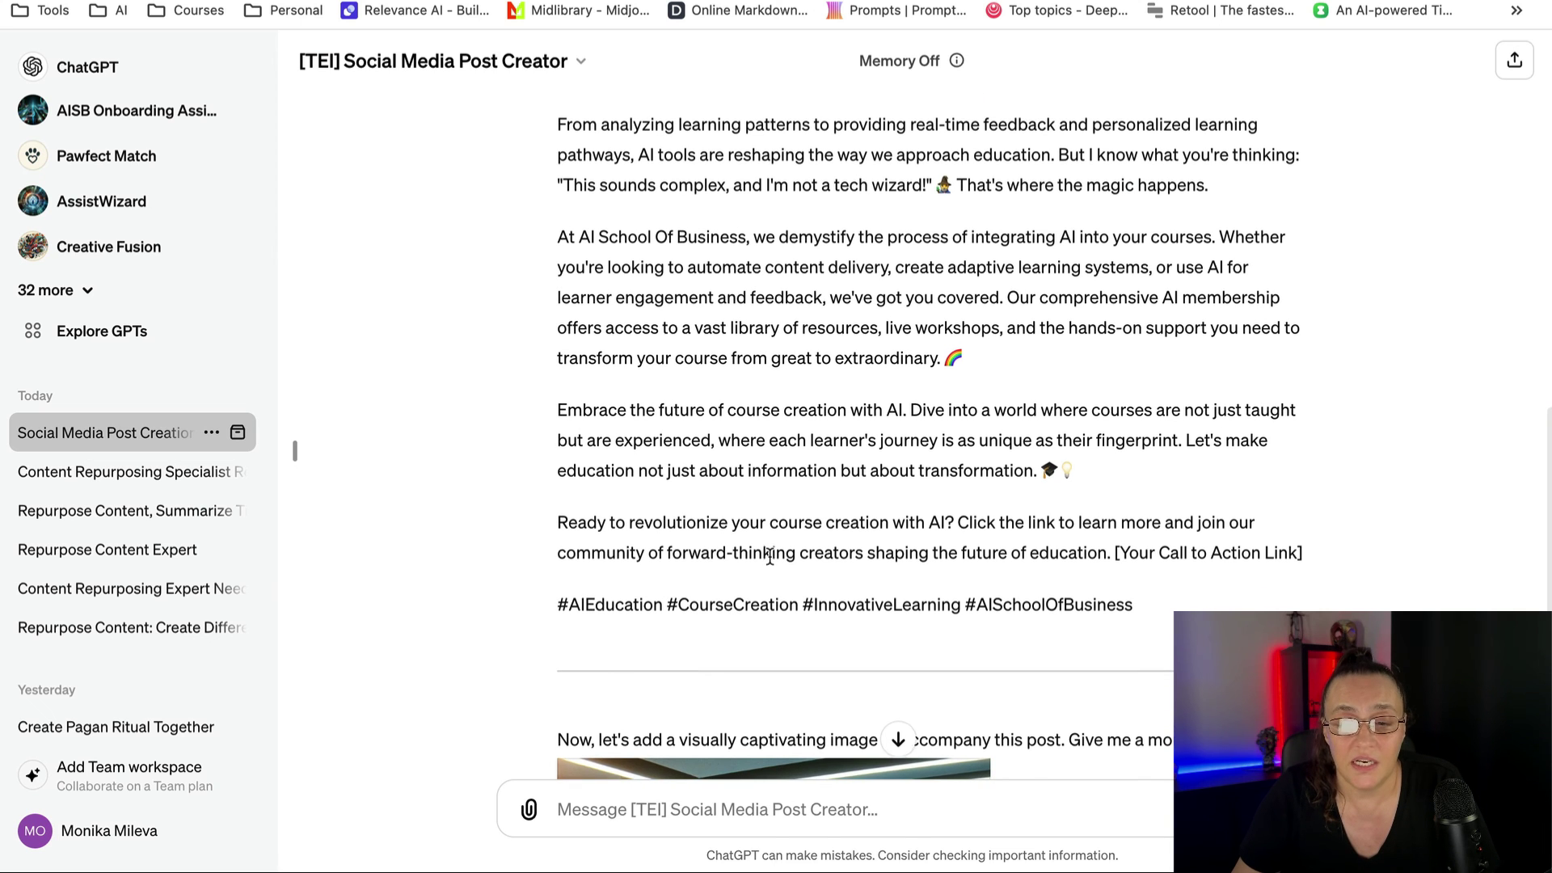
{"action": "scroll", "coordinate": [770, 559], "scroll_direction": "down", "scroll_amount": 3}
{"action": "scroll", "coordinate": [769, 559], "scroll_direction": "down", "scroll_amount": 4}
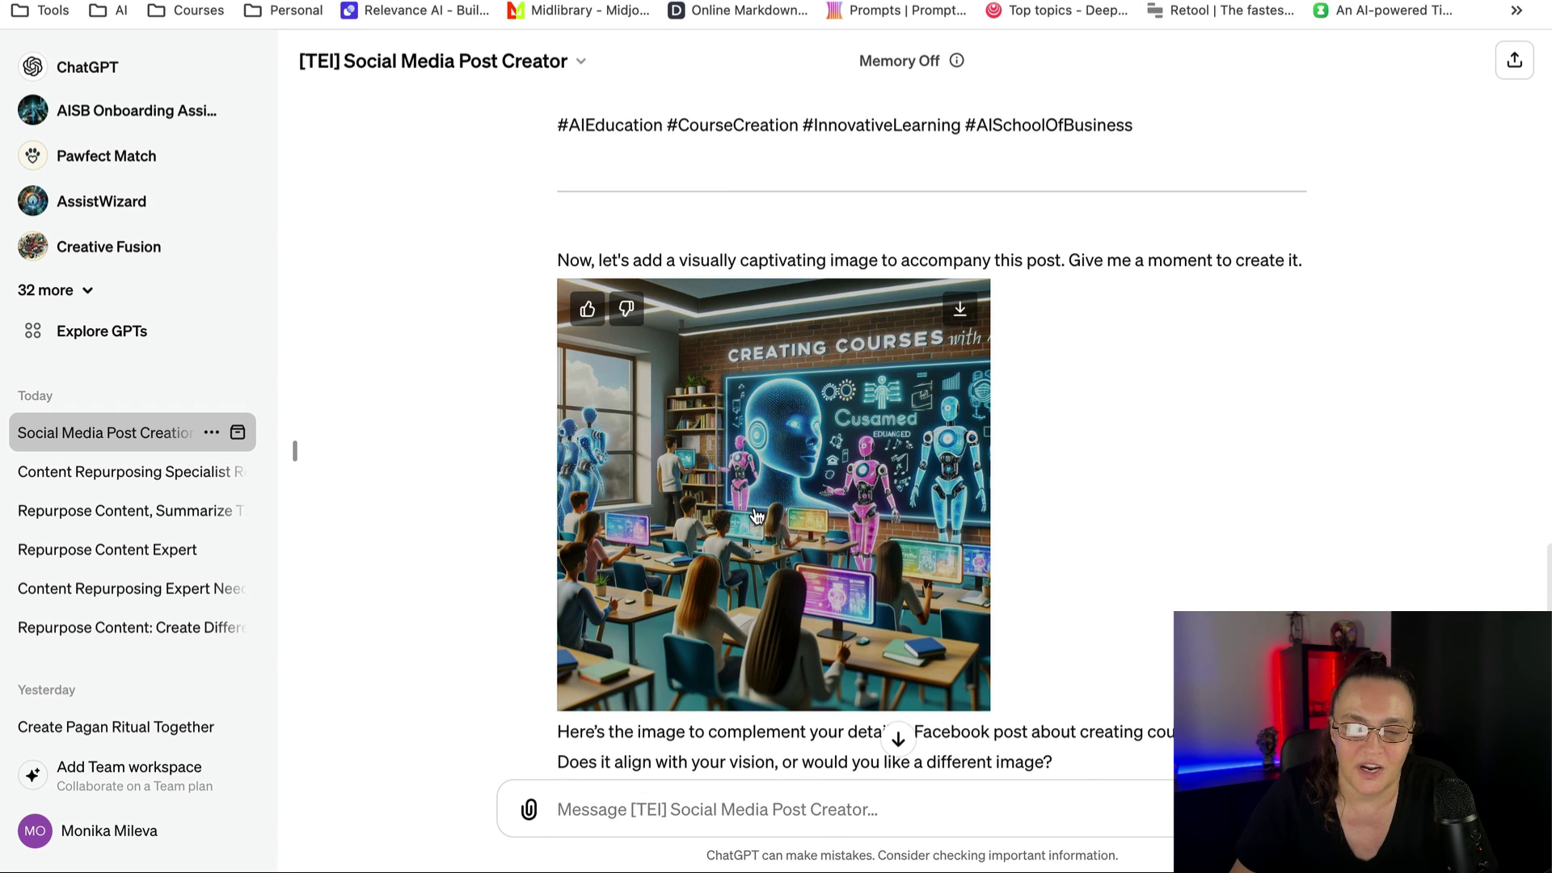
{"action": "scroll", "coordinate": [759, 514], "scroll_direction": "down", "scroll_amount": 1}
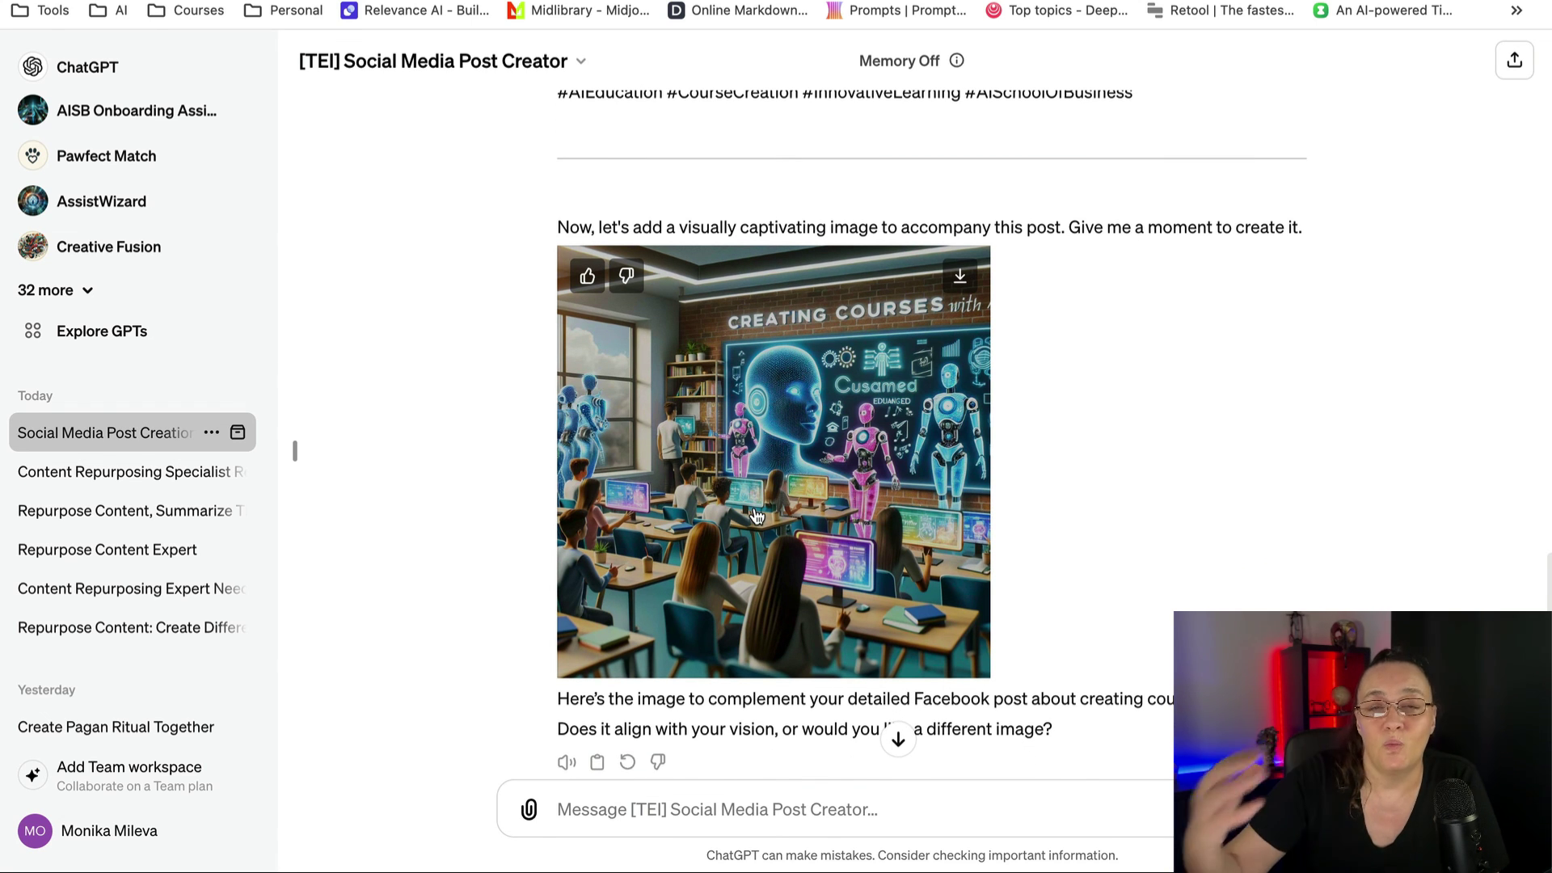